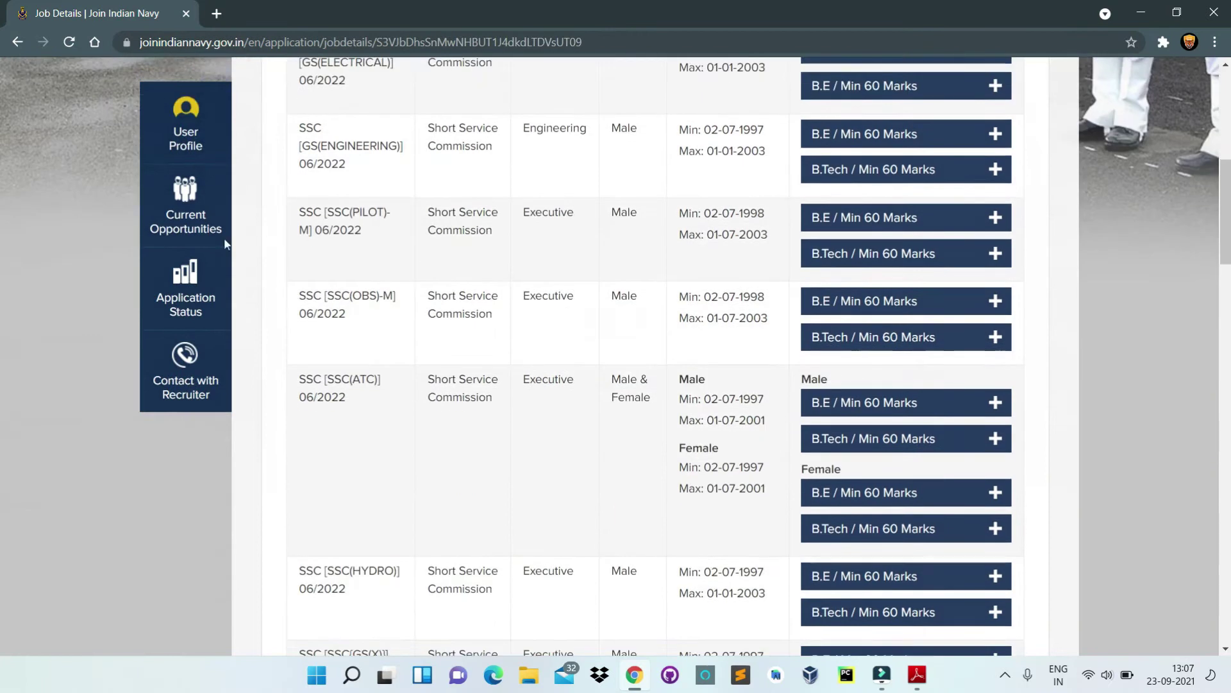
# Step: Go back from the SSC job details to the Current Opportunities list
pyautogui.click(172, 218)
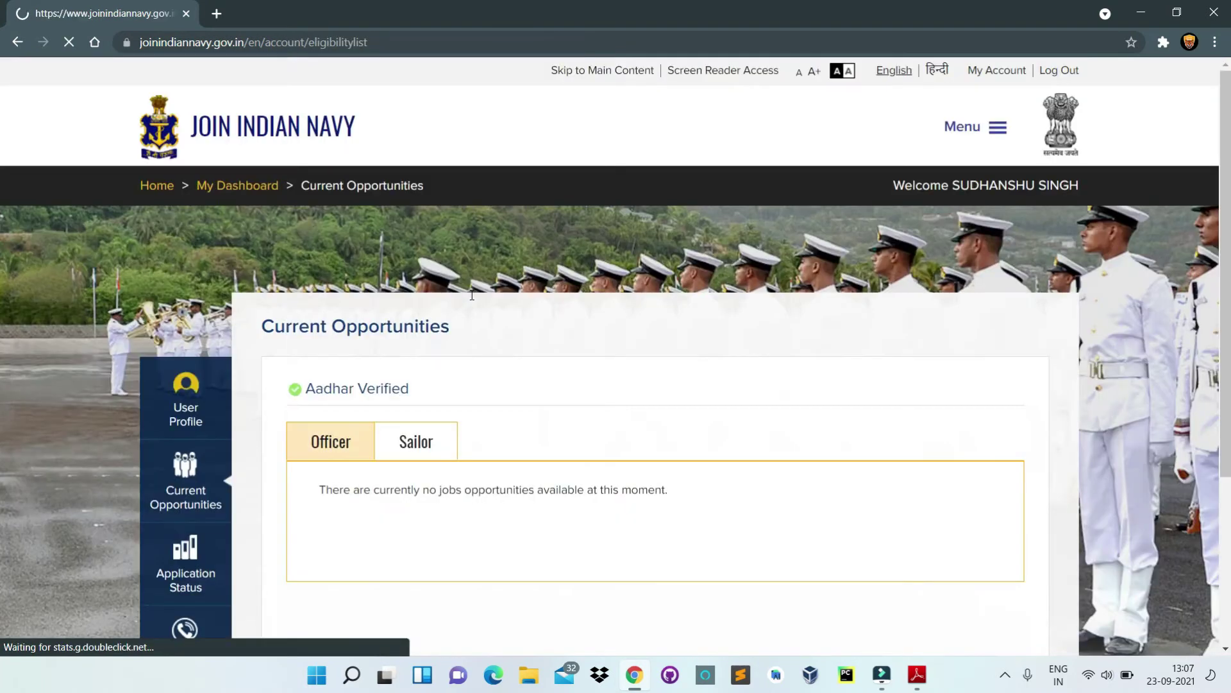
pyautogui.scroll(-2, 532, 371)
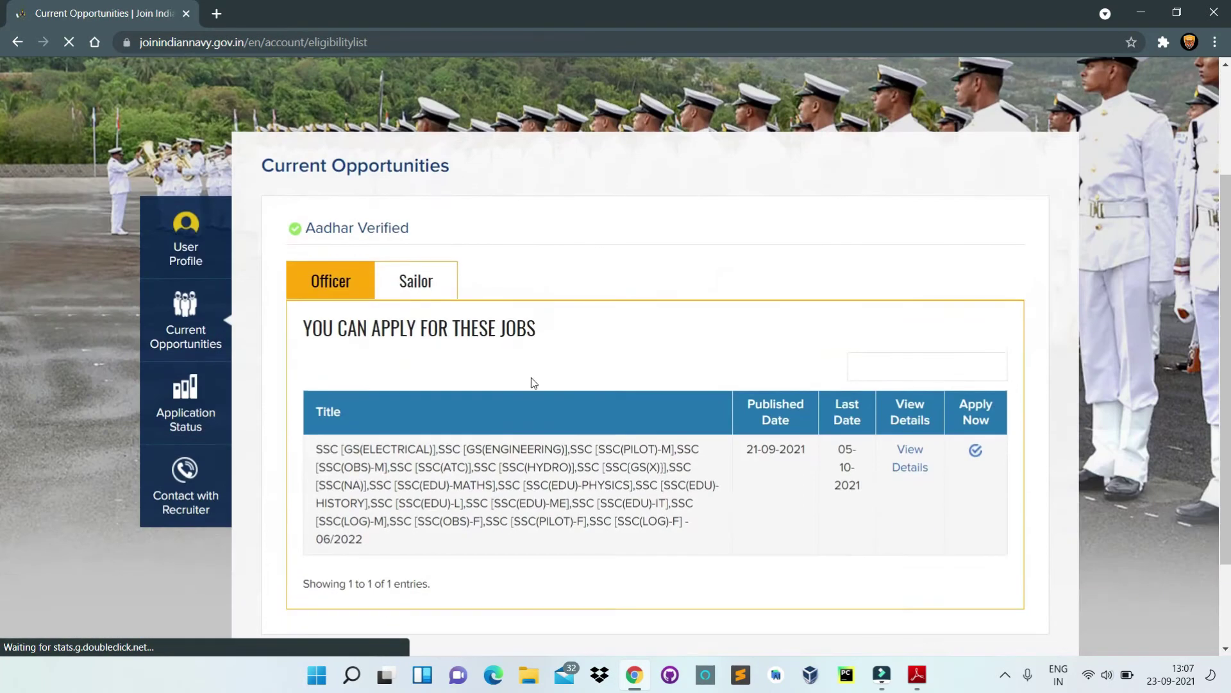
# Step: Start the application for the SSC 06/2022 job and bring up its declarations
pyautogui.click(975, 452)
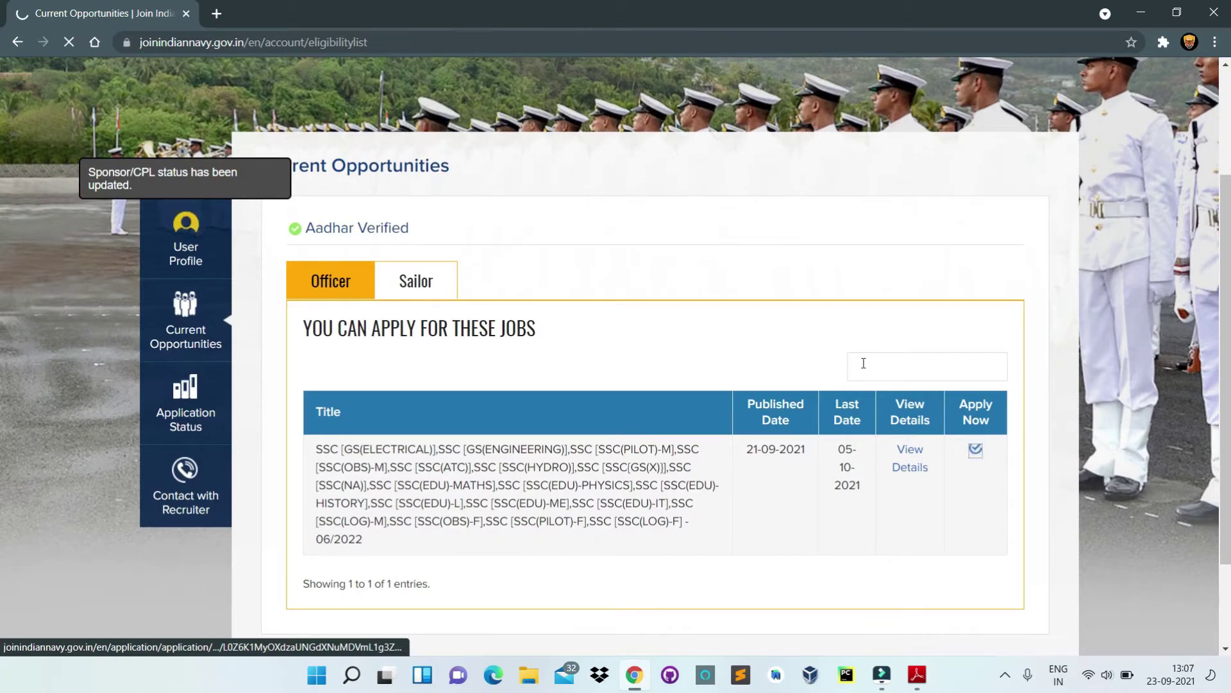
pyautogui.scroll(-3, 533, 393)
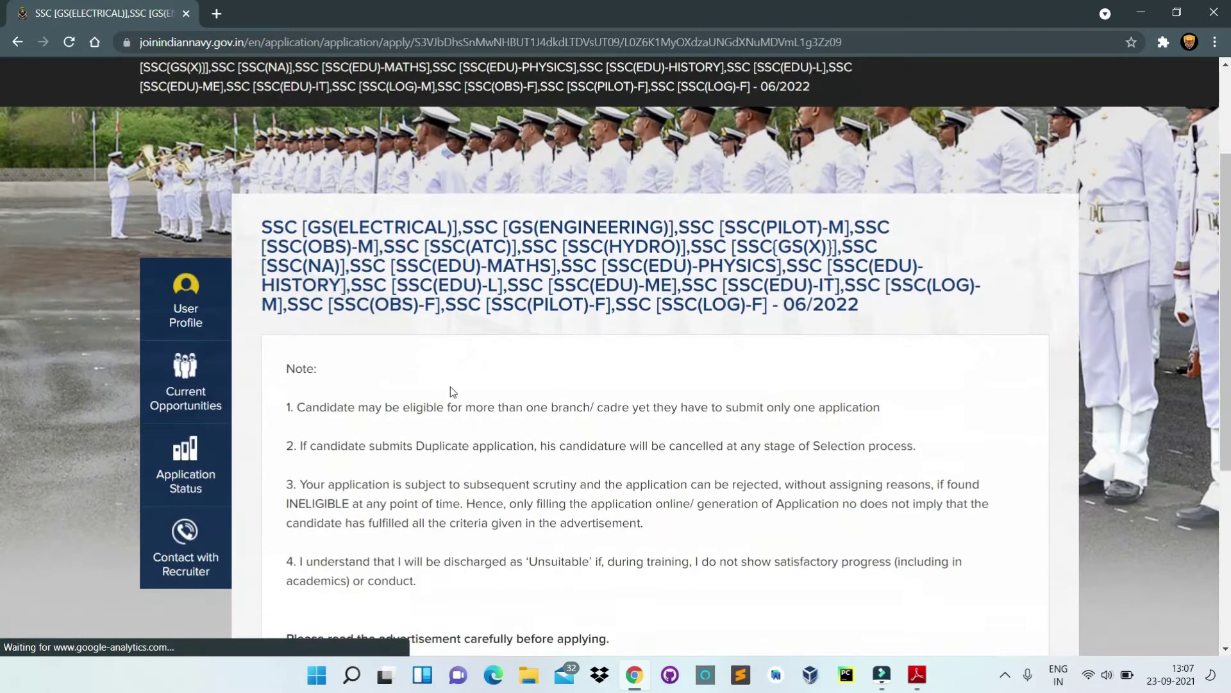
pyautogui.scroll(-2, 387, 395)
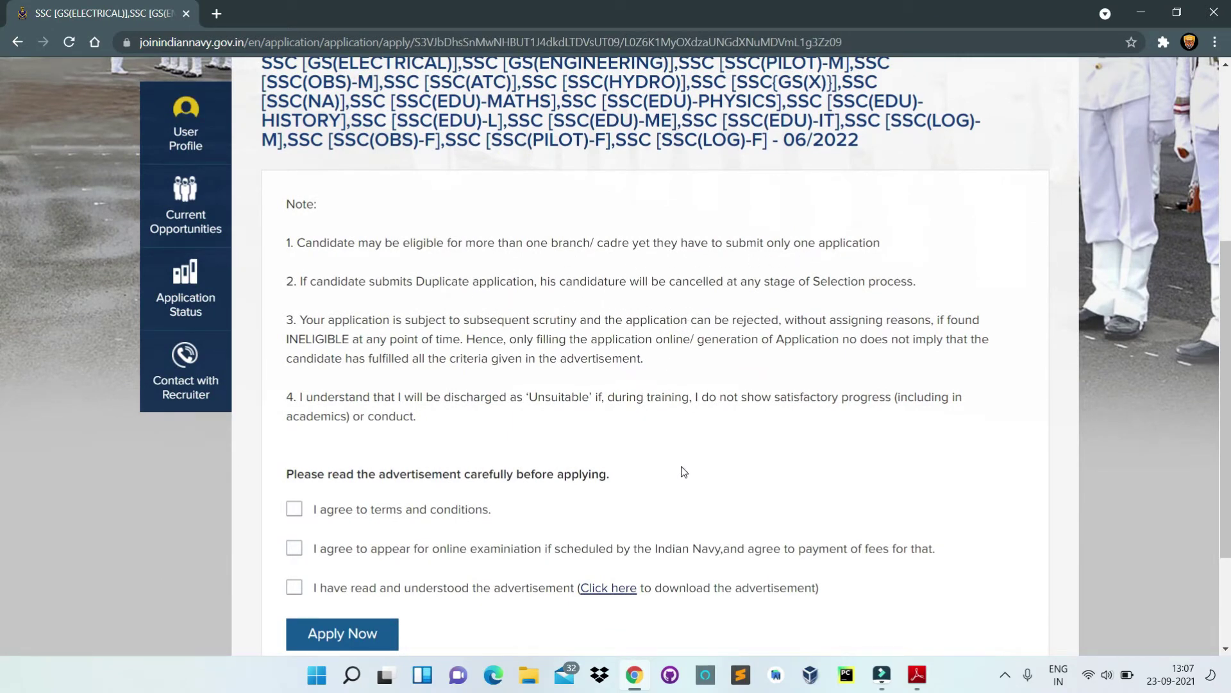
pyautogui.scroll(-2, 673, 481)
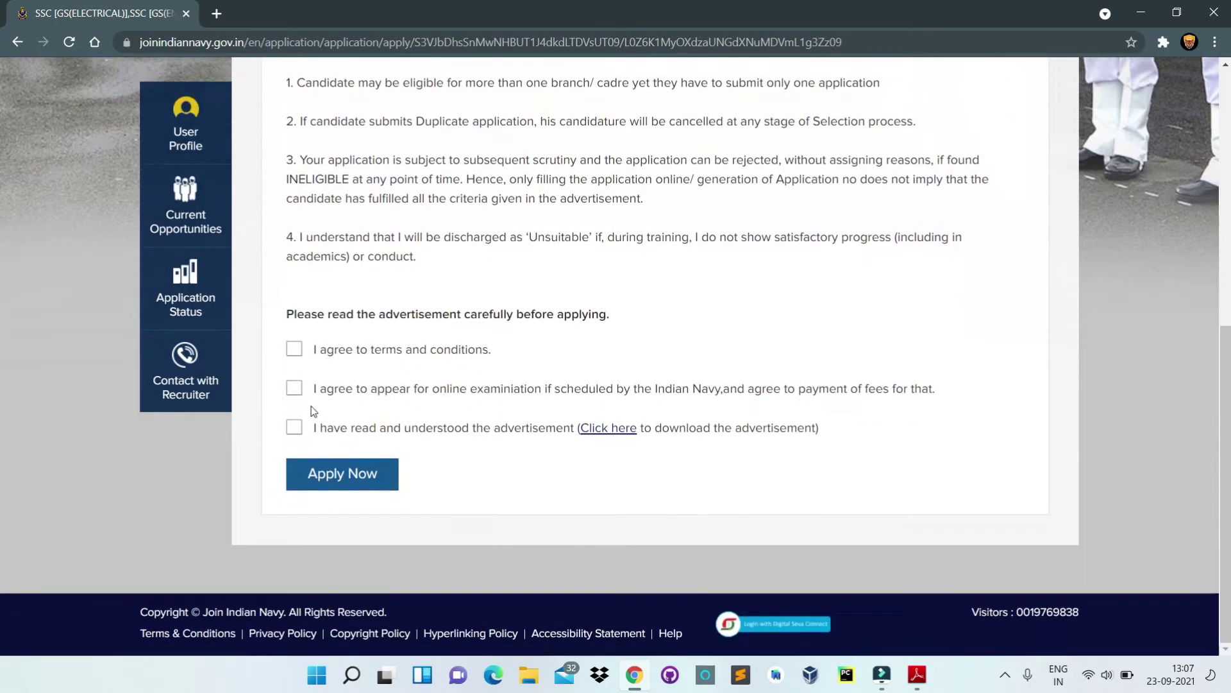
# Step: Accept the terms, online examination/fees and advertisement declarations to open the form
pyautogui.click(294, 350)
pyautogui.click(296, 393)
pyautogui.click(297, 428)
pyautogui.click(353, 473)
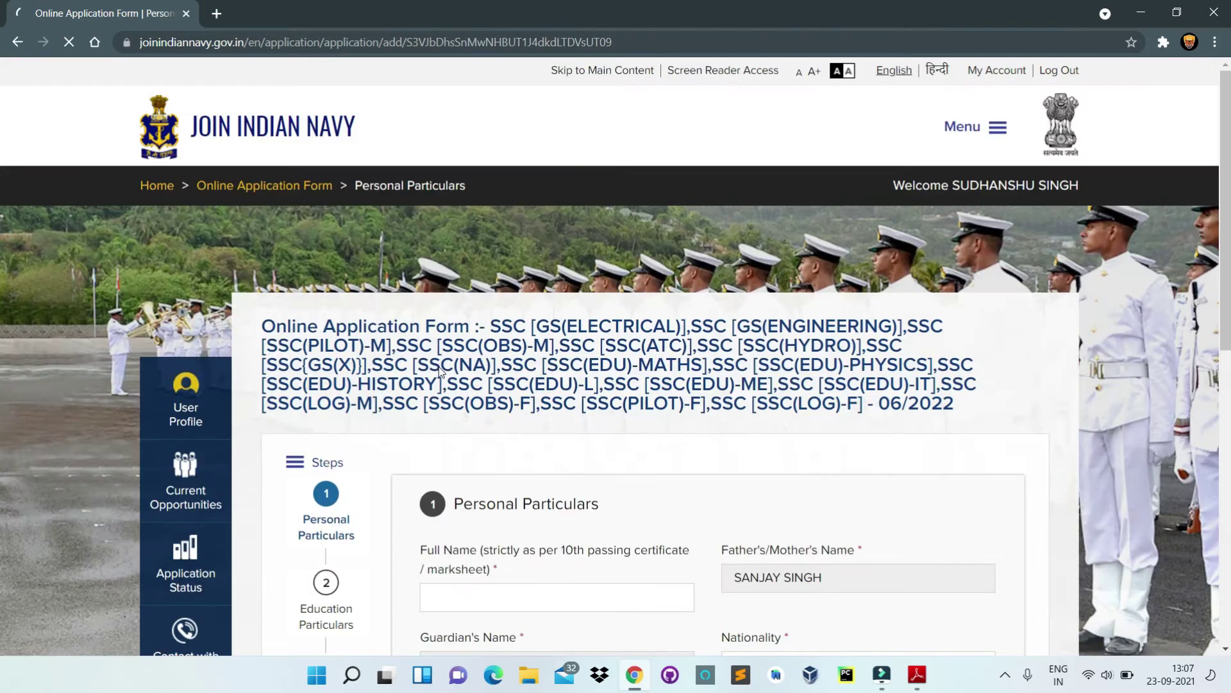
# Step: Enter the candidate's full name, give Aadhaar authentication consent, and save Personal Particulars
pyautogui.scroll(-3, 444, 368)
pyautogui.scroll(-3, 476, 413)
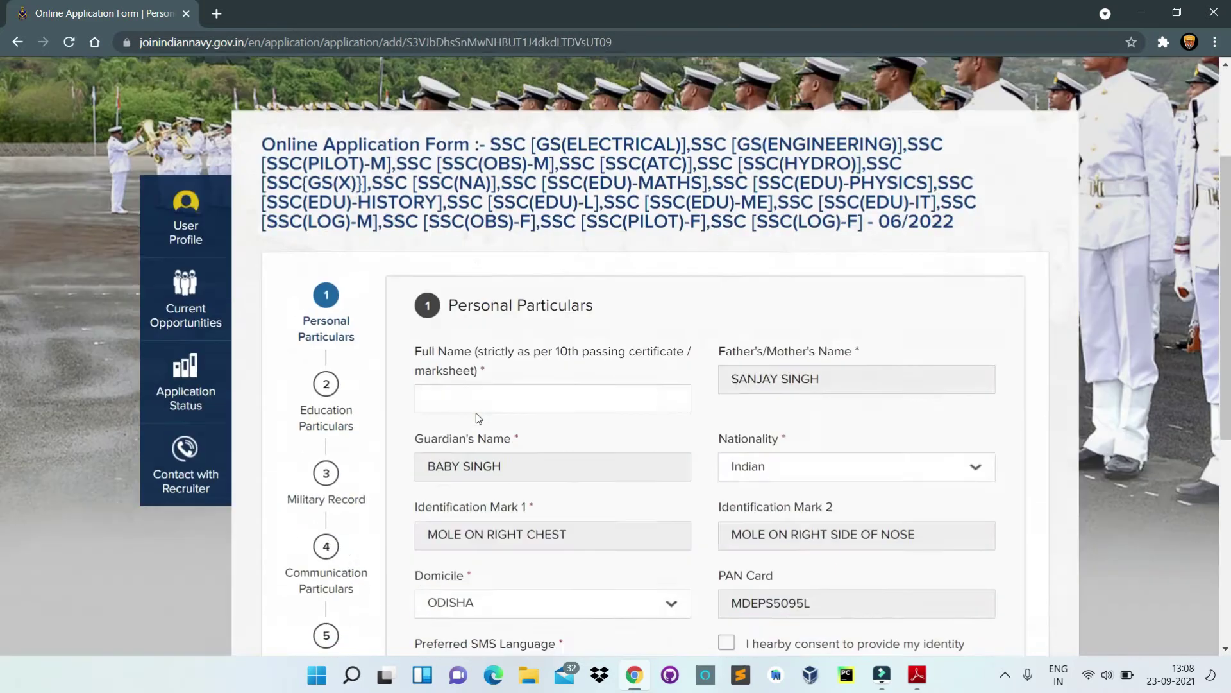
pyautogui.click(481, 335)
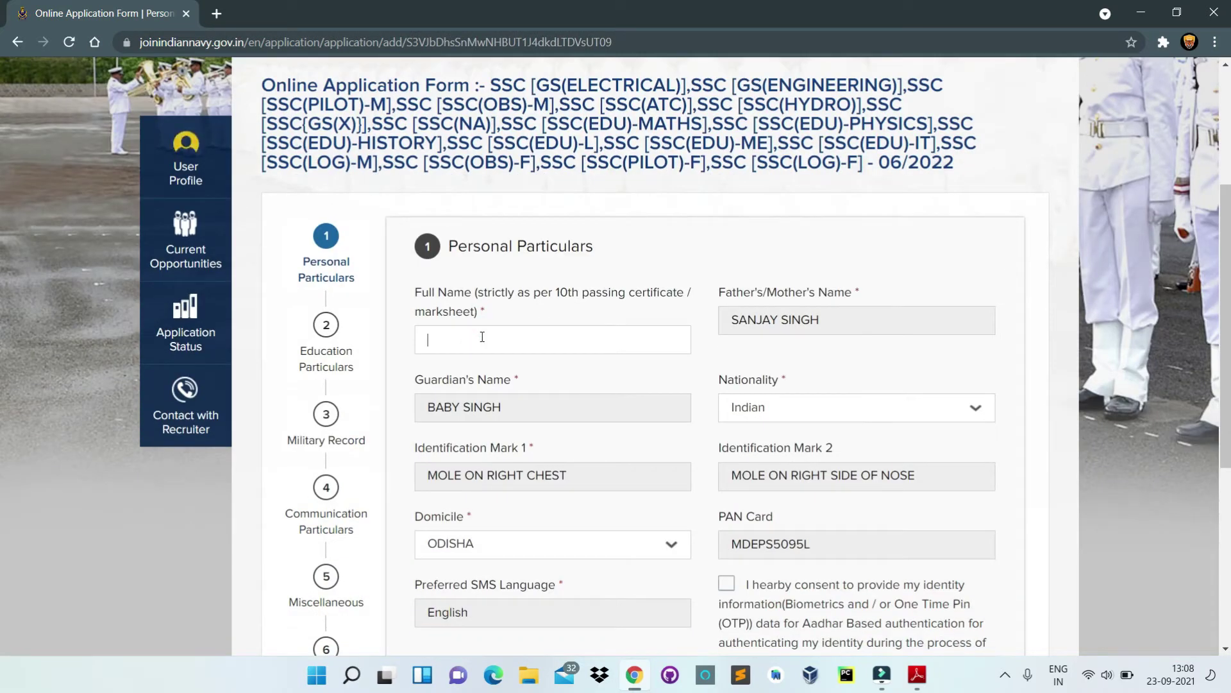
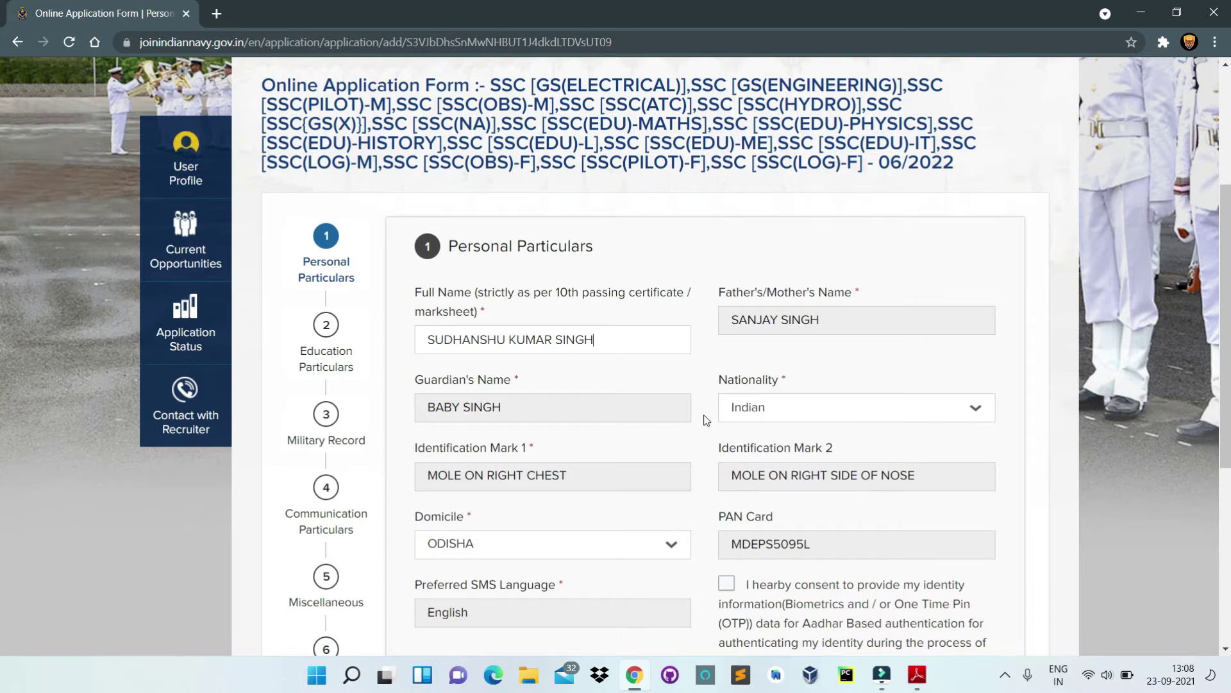
pyautogui.scroll(-2, 709, 436)
pyautogui.click(734, 427)
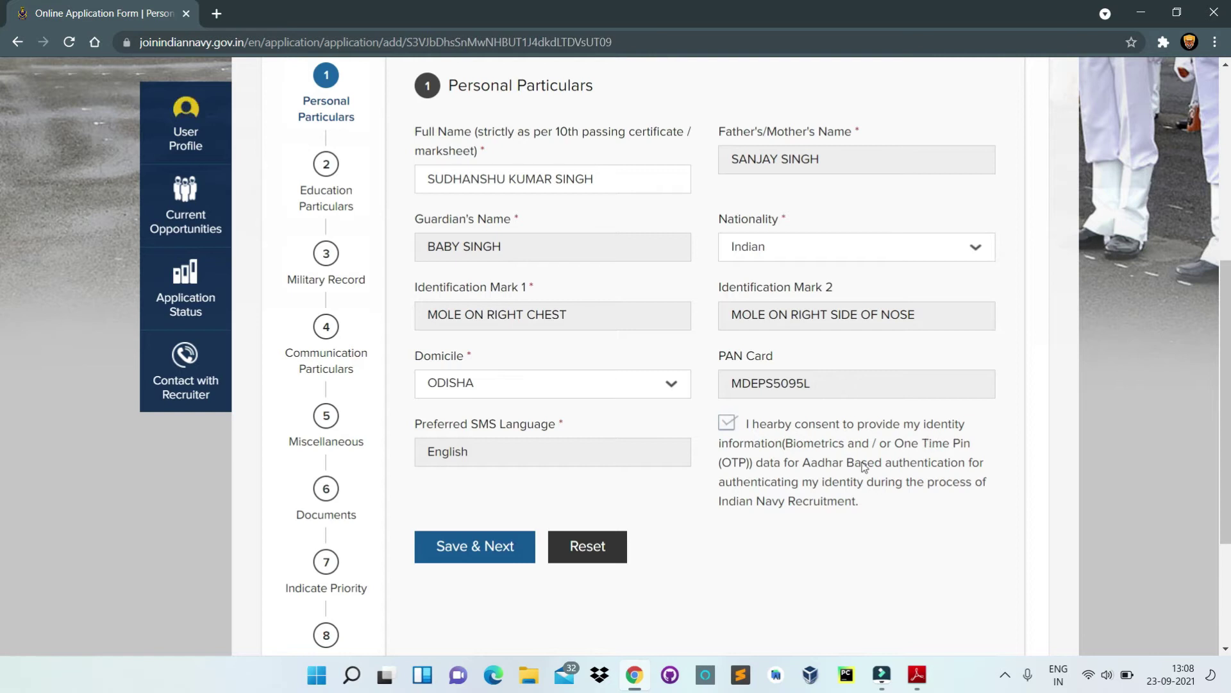
pyautogui.click(491, 556)
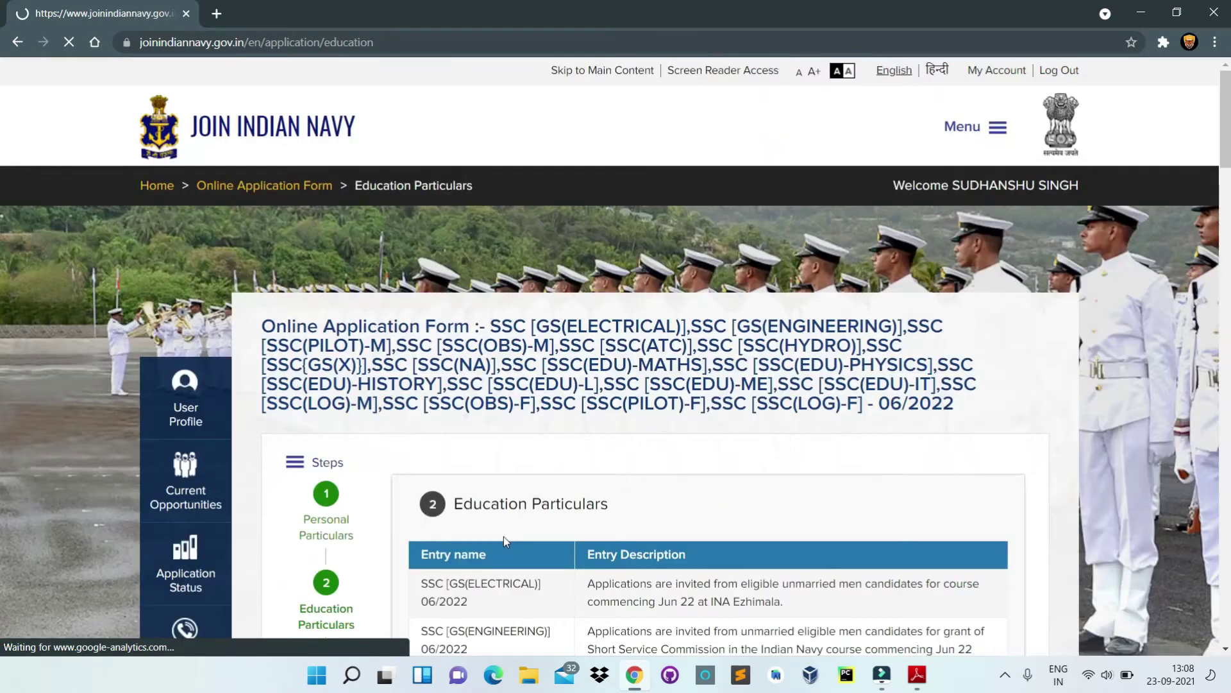
# Step: Enter 10th English marks as 95 obtained out of 100 and save Education Particulars
pyautogui.scroll(-1, 518, 528)
pyautogui.scroll(-4, 526, 483)
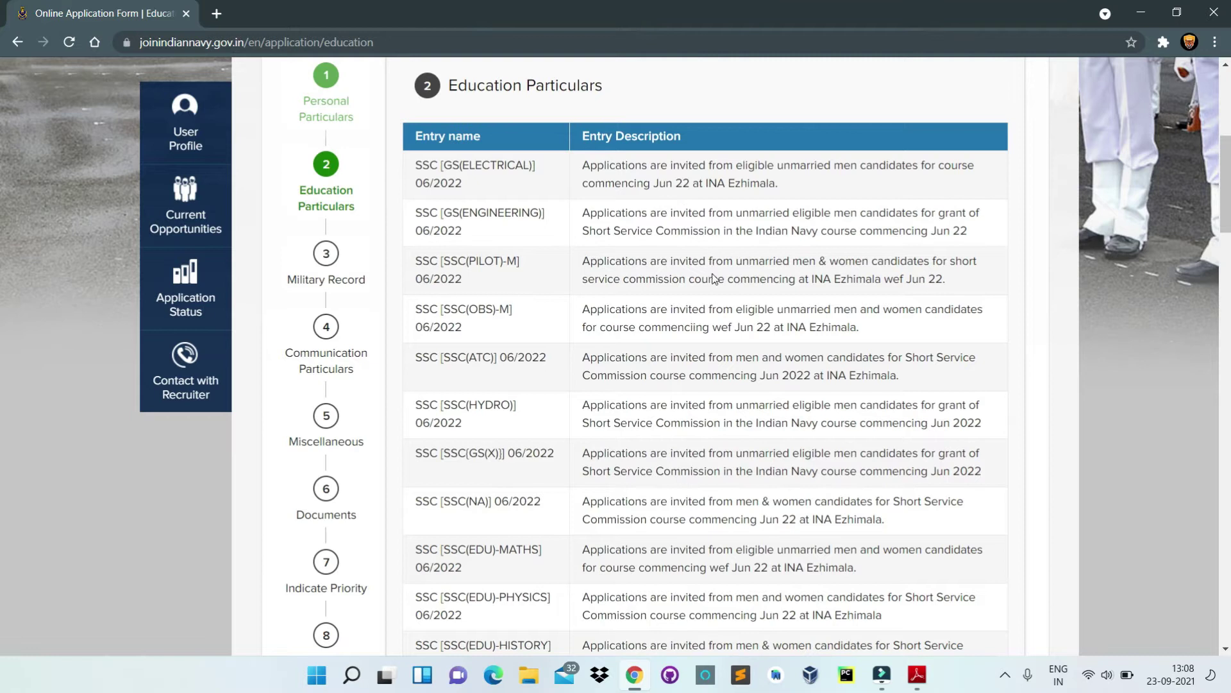
pyautogui.scroll(-12, 714, 306)
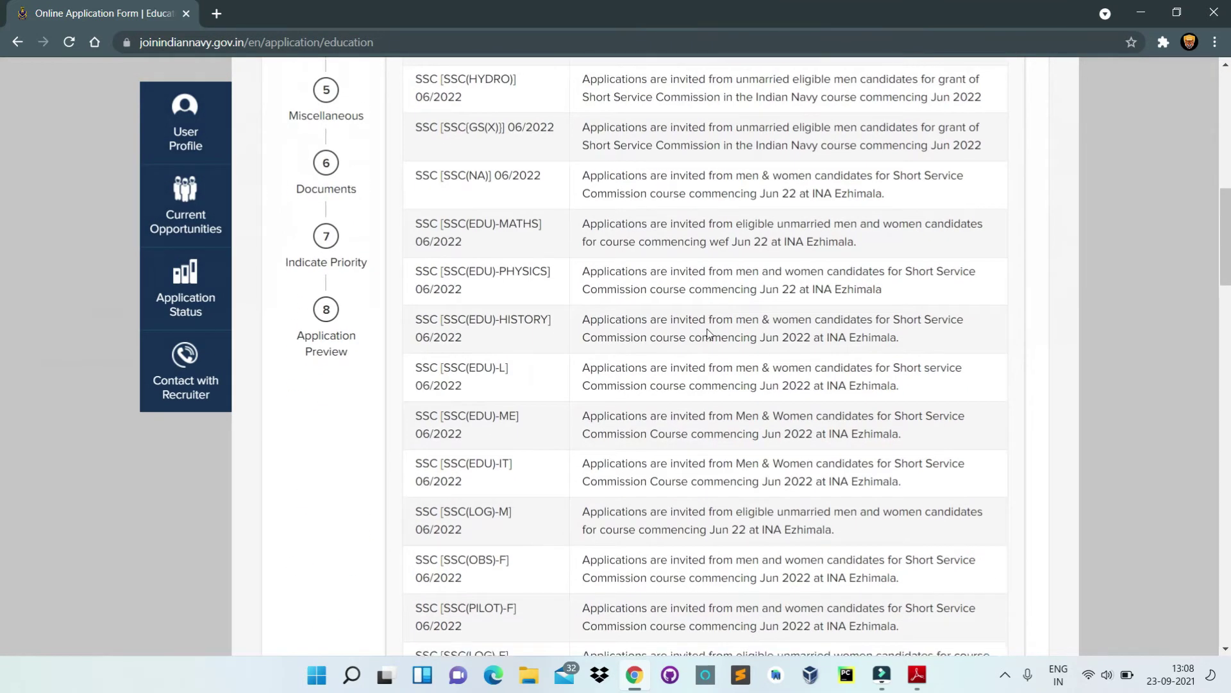
pyautogui.scroll(-3, 708, 330)
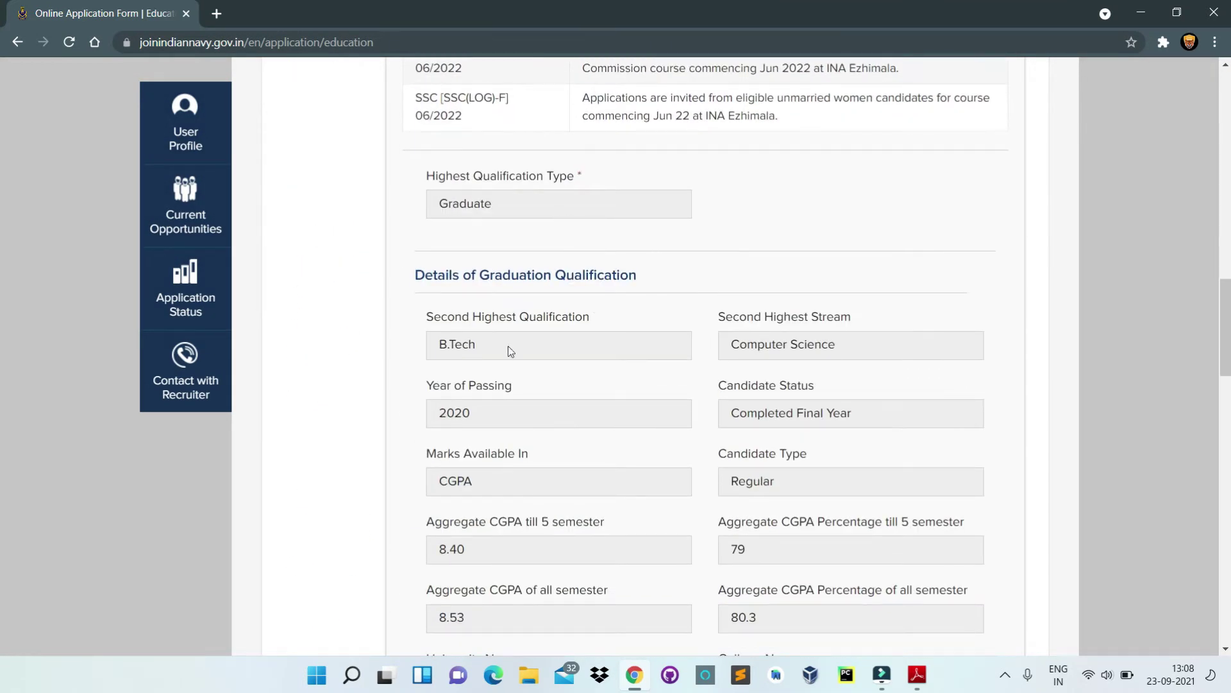
pyautogui.scroll(-15, 509, 349)
pyautogui.click(573, 507)
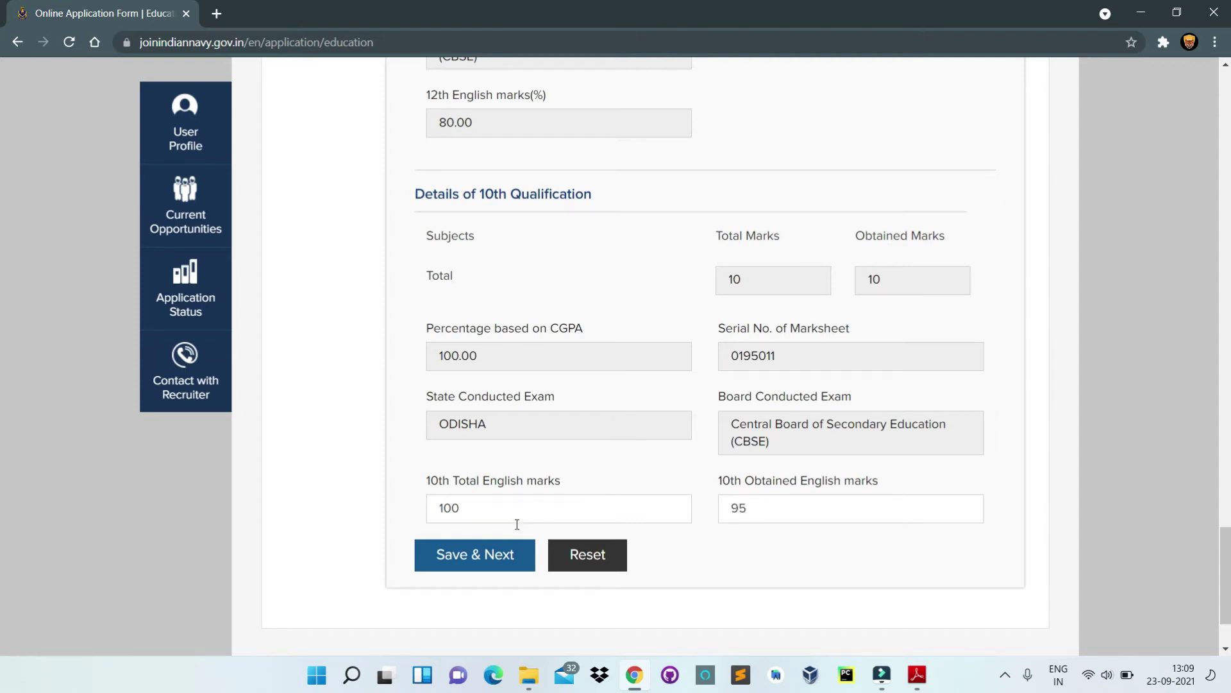
pyautogui.click(503, 564)
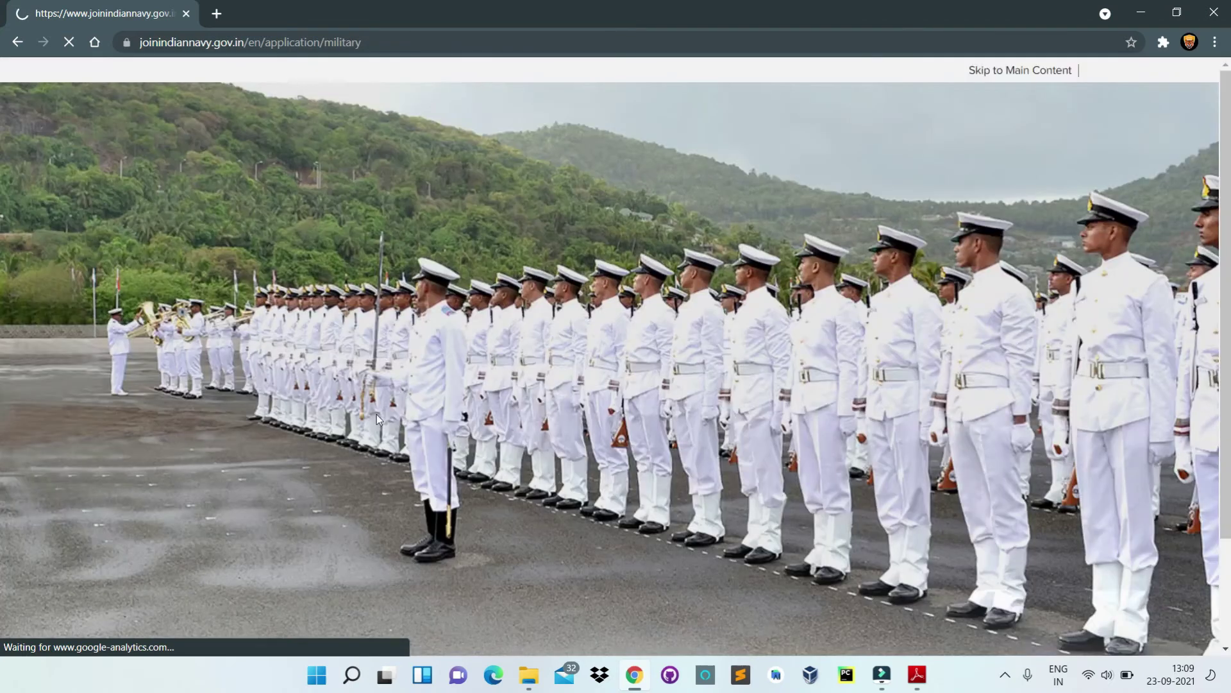
# Step: Save the Military Record step with every answer left as No
pyautogui.scroll(-5, 340, 478)
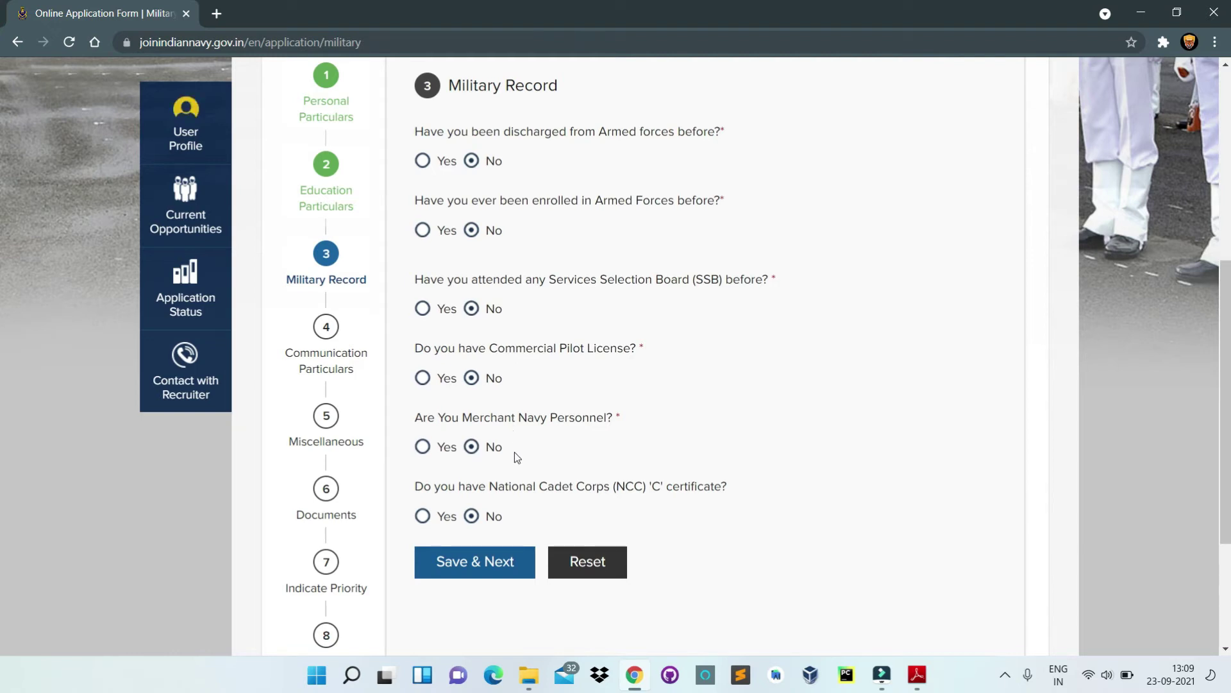
pyautogui.click(485, 578)
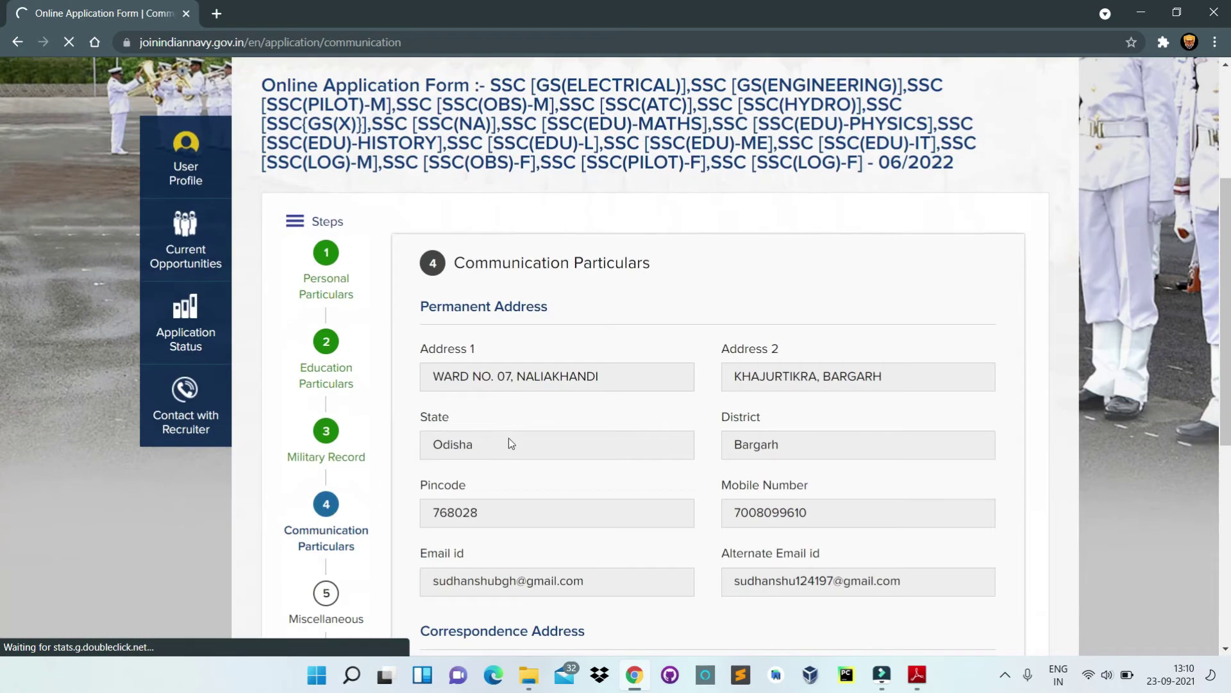
# Step: Save Communication Particulars with the prefilled addresses unchanged
pyautogui.scroll(-8, 506, 411)
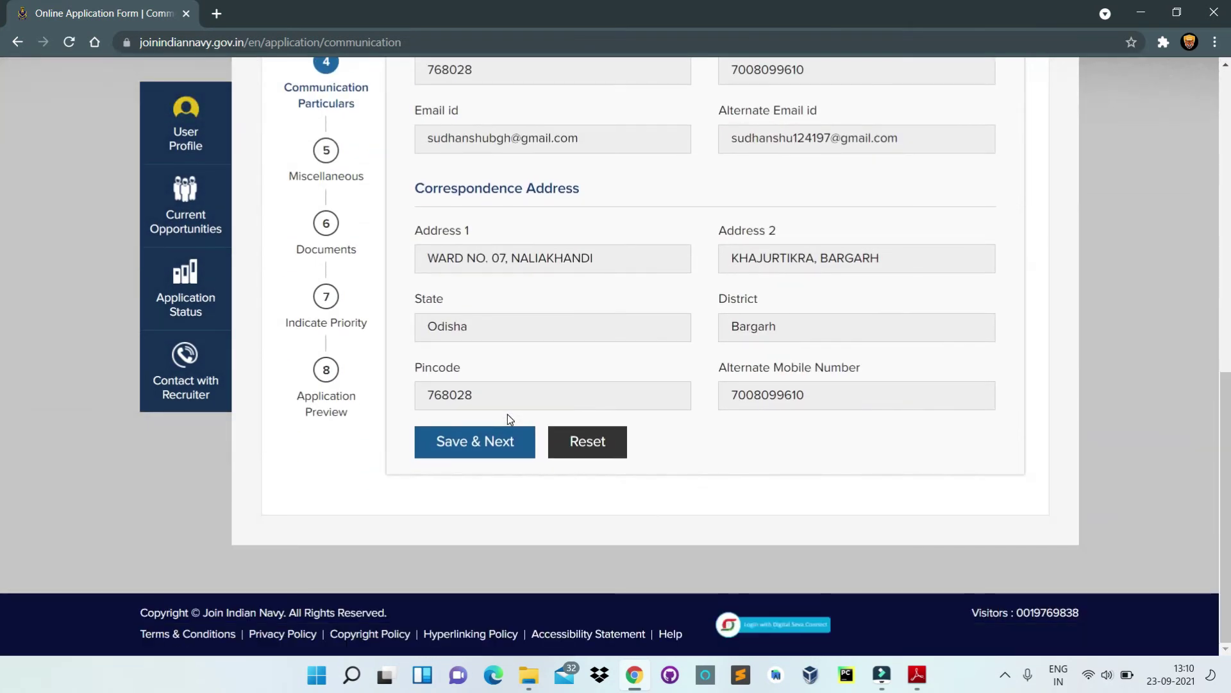
pyautogui.click(473, 456)
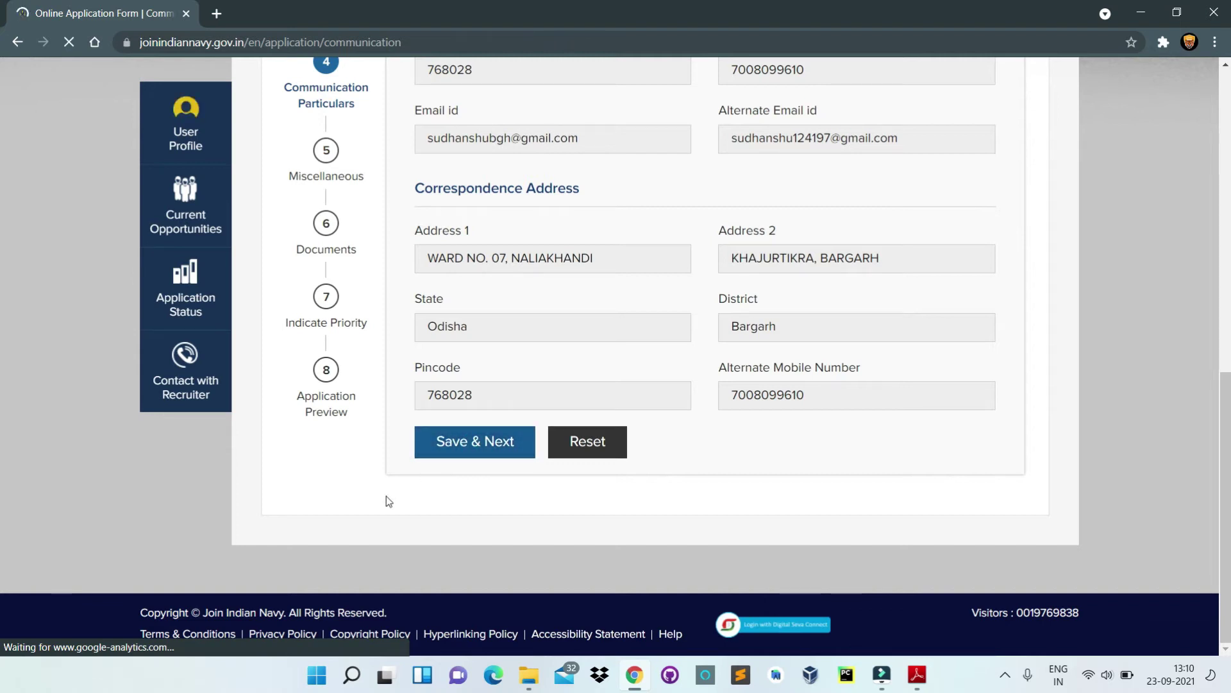
pyautogui.scroll(-5, 404, 494)
pyautogui.scroll(-2, 519, 413)
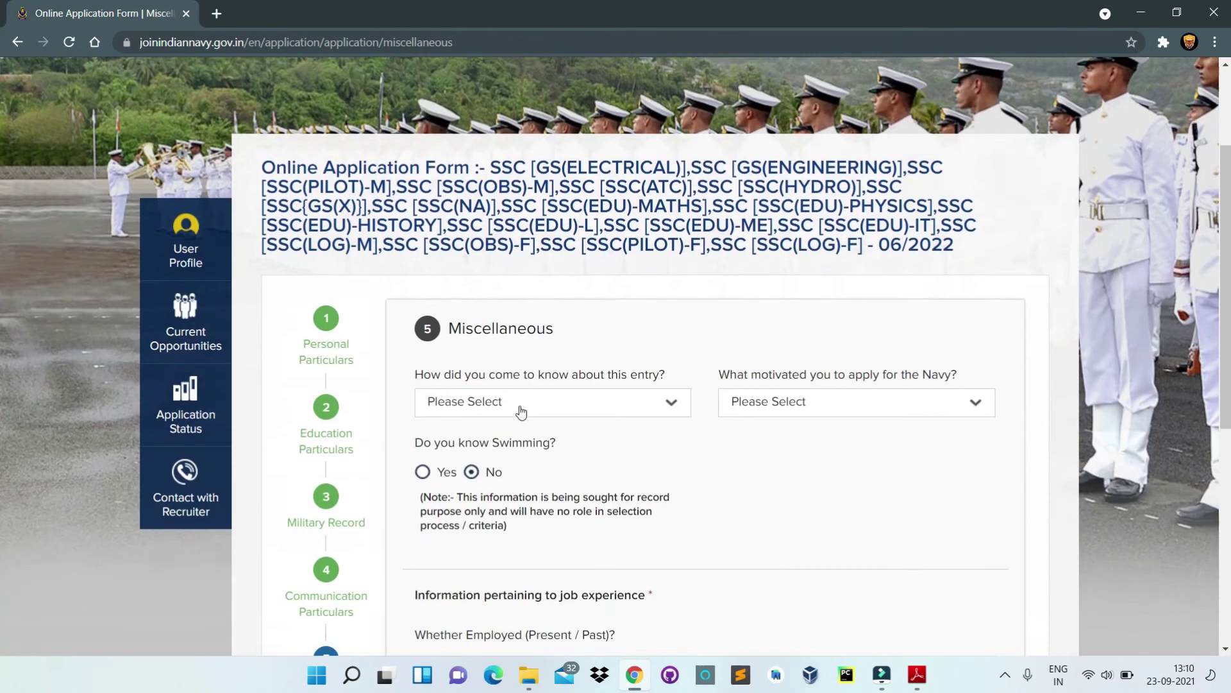
# Step: Set the entry source to Any Other and motivation to self/parents/teachers
pyautogui.click(464, 409)
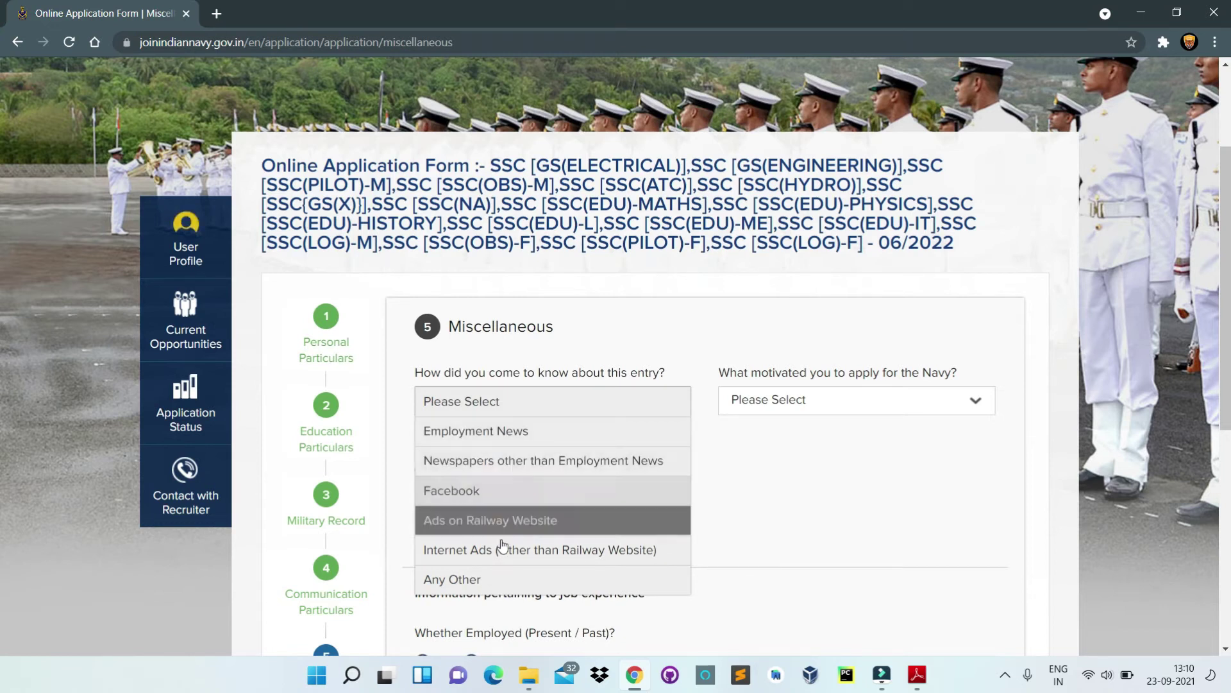
pyautogui.click(470, 432)
pyautogui.click(503, 409)
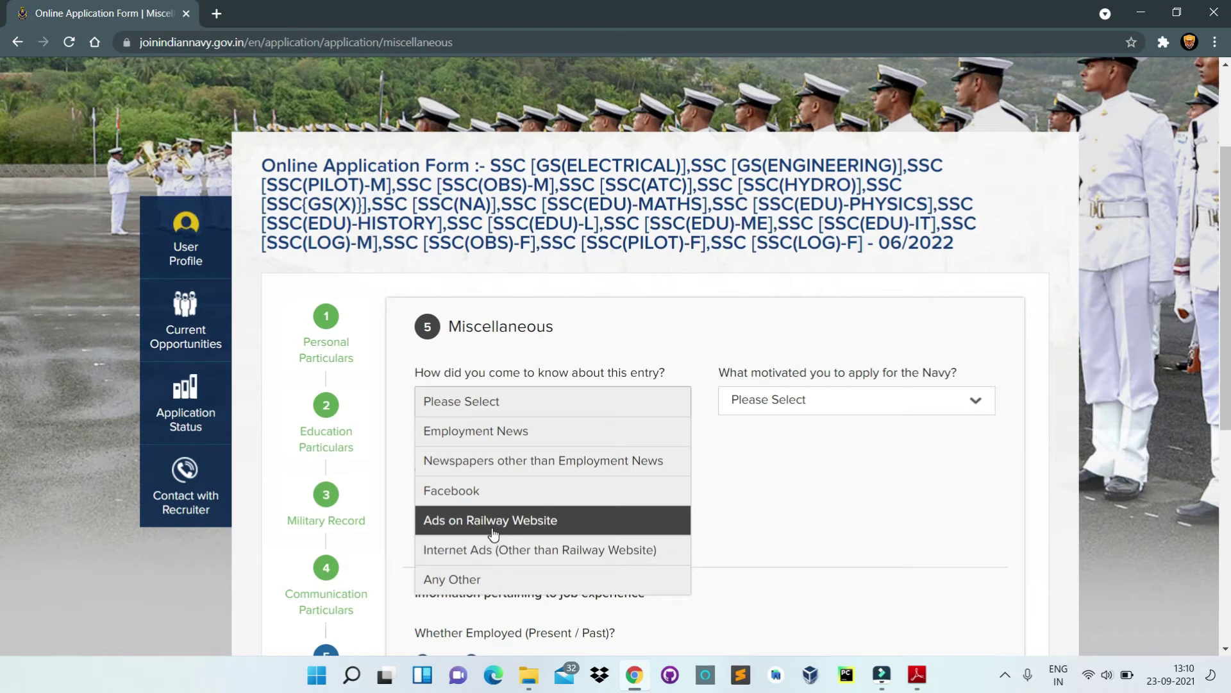
pyautogui.click(473, 581)
pyautogui.click(745, 406)
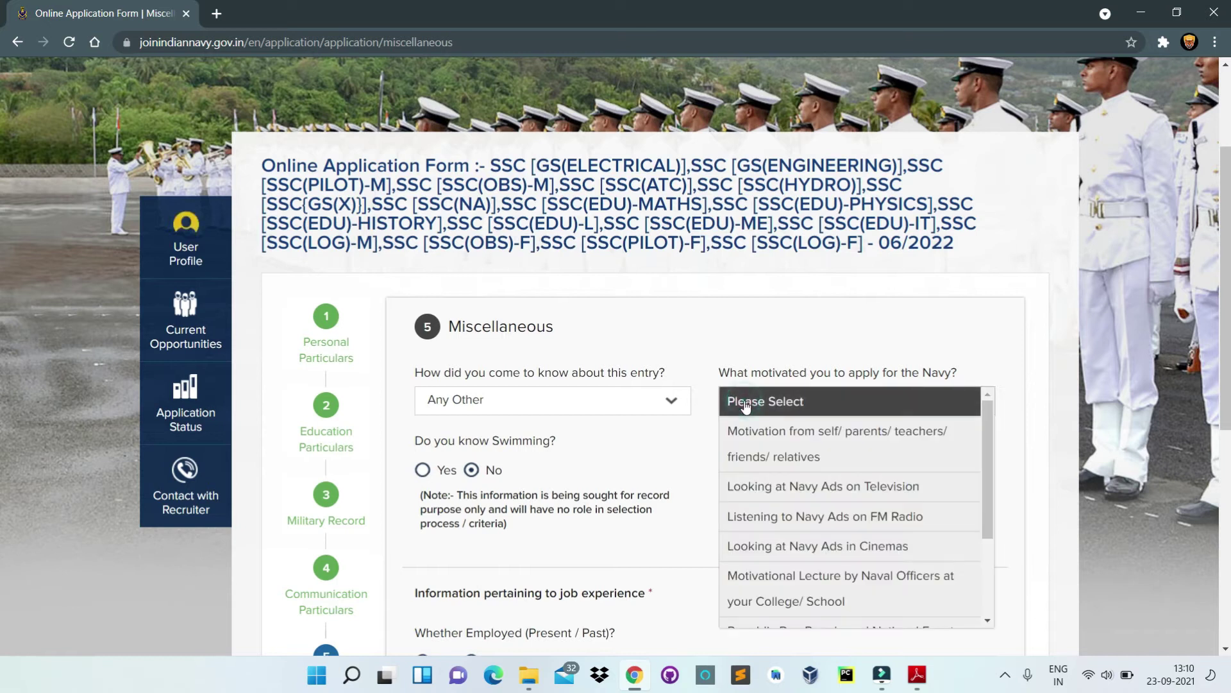
pyautogui.click(760, 456)
pyautogui.scroll(-3, 513, 412)
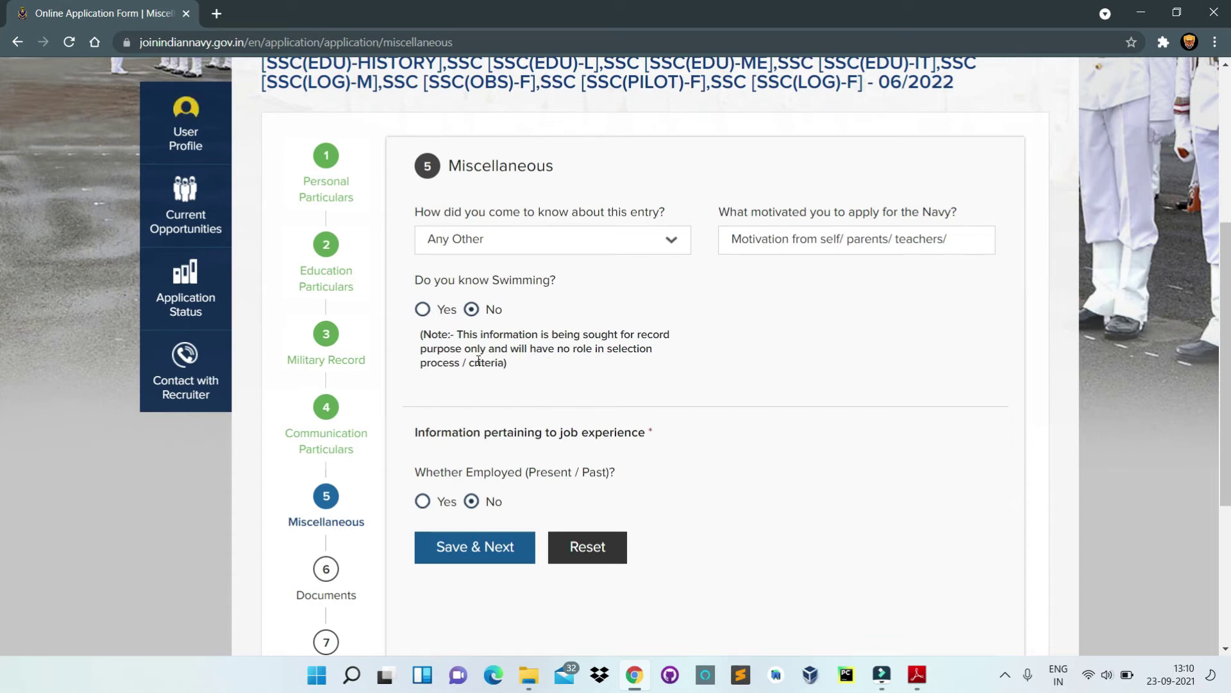
pyautogui.scroll(-3, 461, 359)
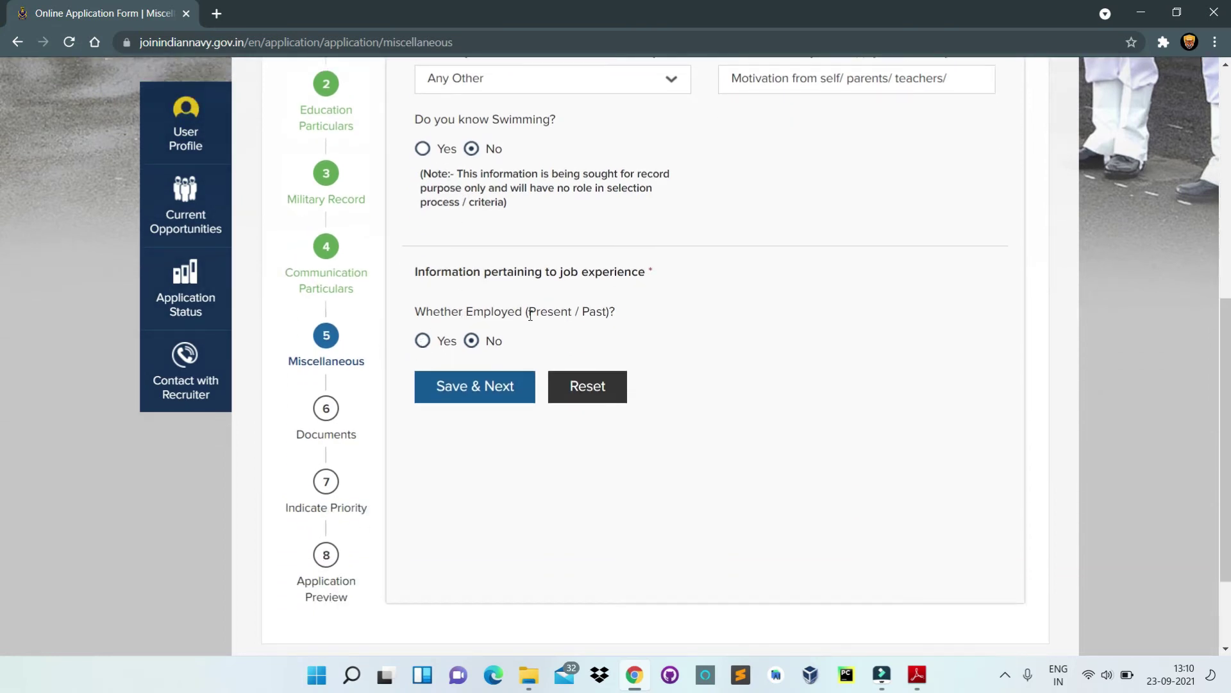
# Step: Record employment at CAVISSON SYSTEMS INC with 2 years' experience and save Miscellaneous
pyautogui.click(424, 342)
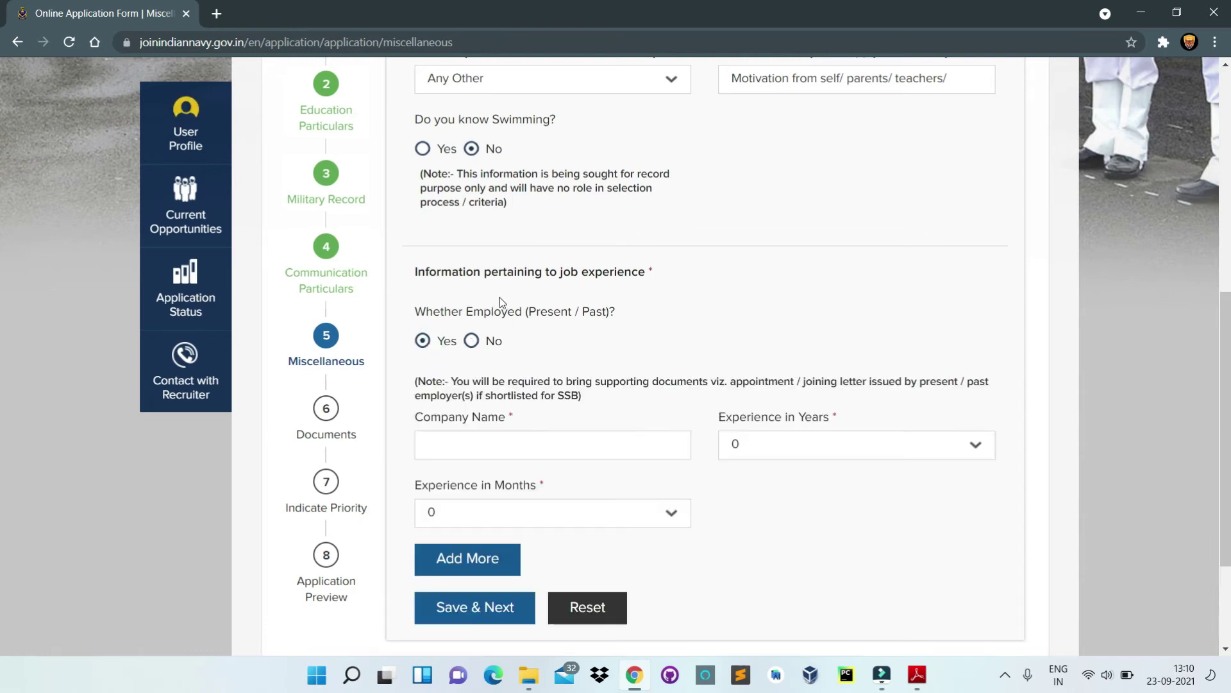
pyautogui.click(488, 452)
pyautogui.write('CAVISSON SYSTEMS INC')
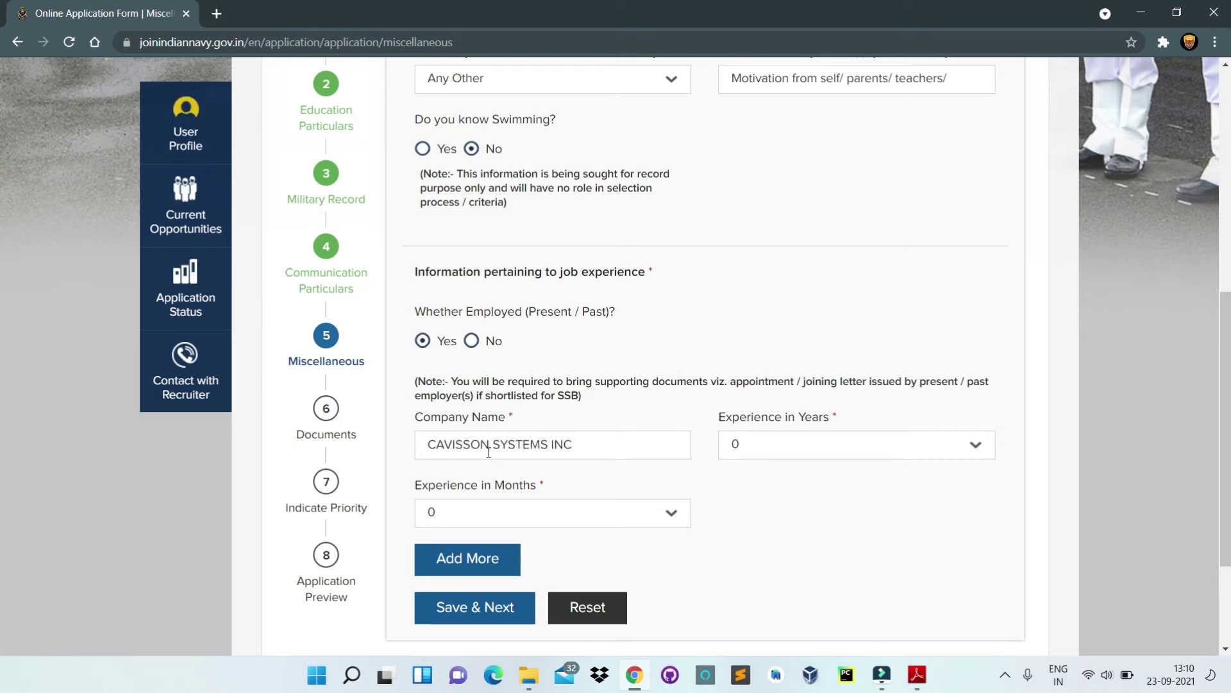
pyautogui.click(763, 449)
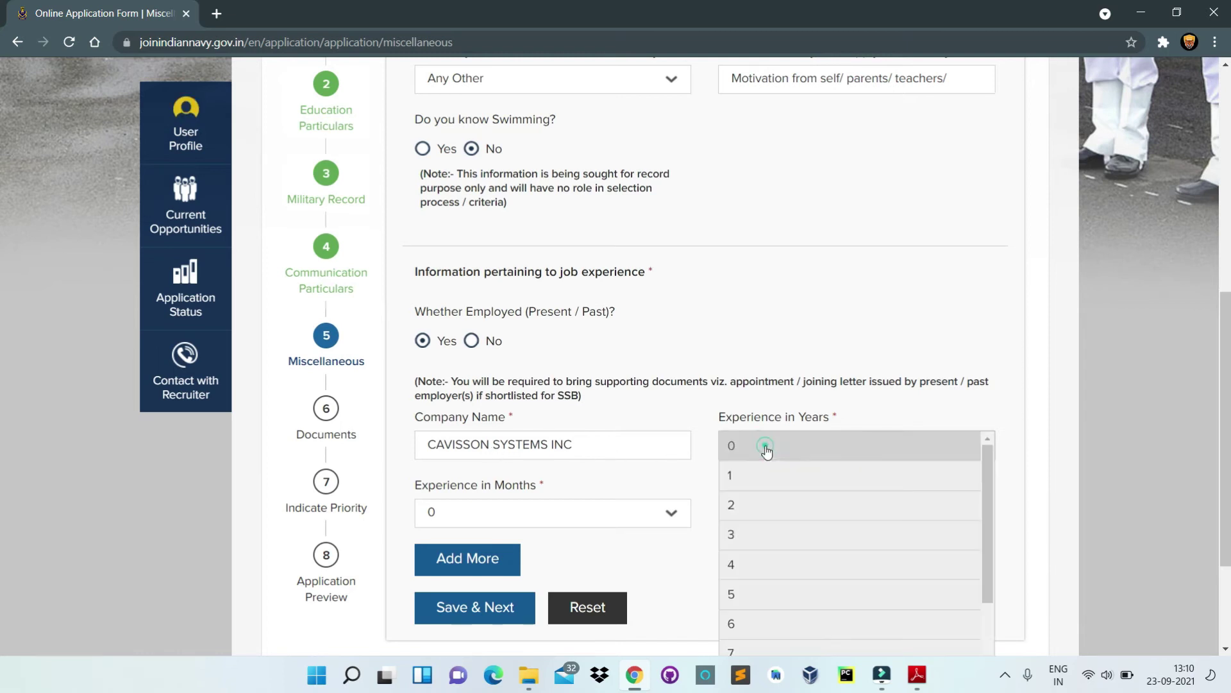
pyautogui.click(752, 506)
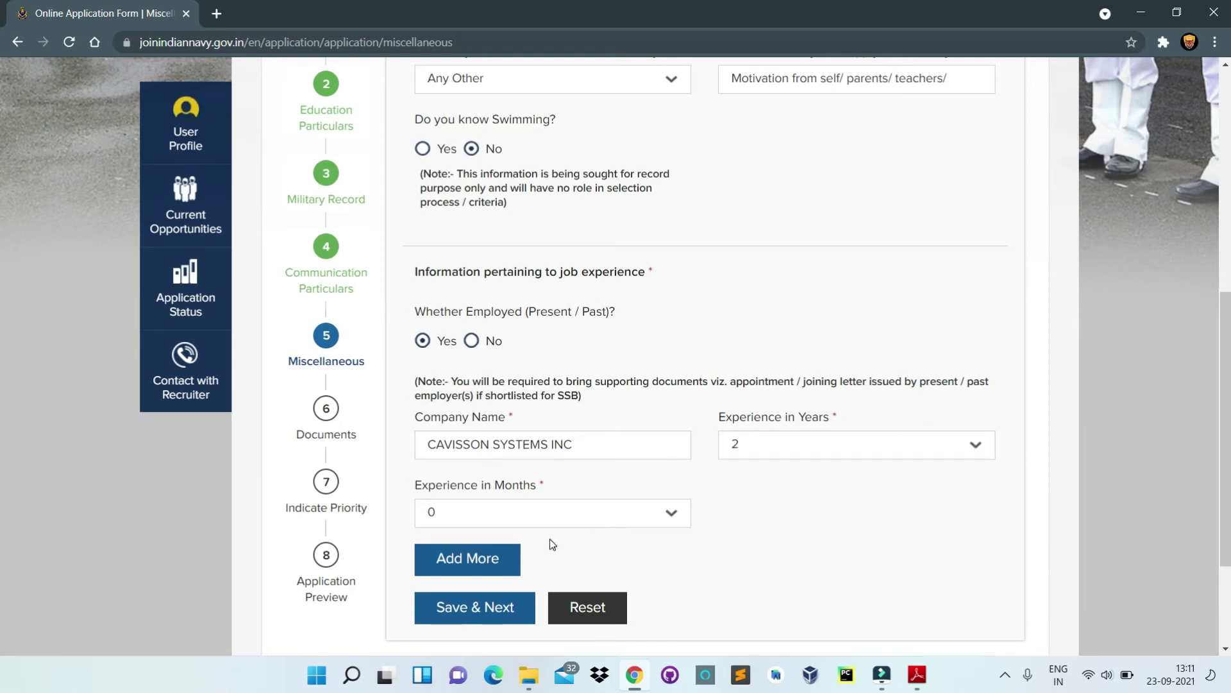
pyautogui.scroll(-3, 549, 539)
pyautogui.click(477, 448)
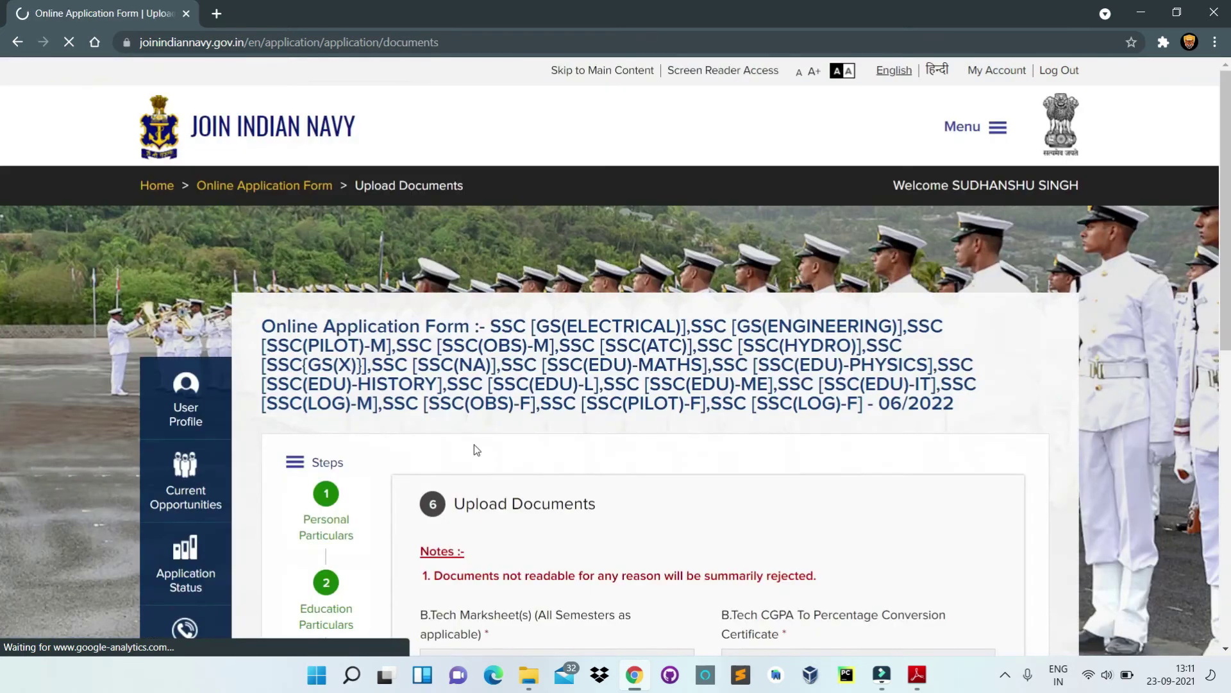
# Step: Save Upload Documents with all six documents already attached
pyautogui.scroll(-3, 494, 383)
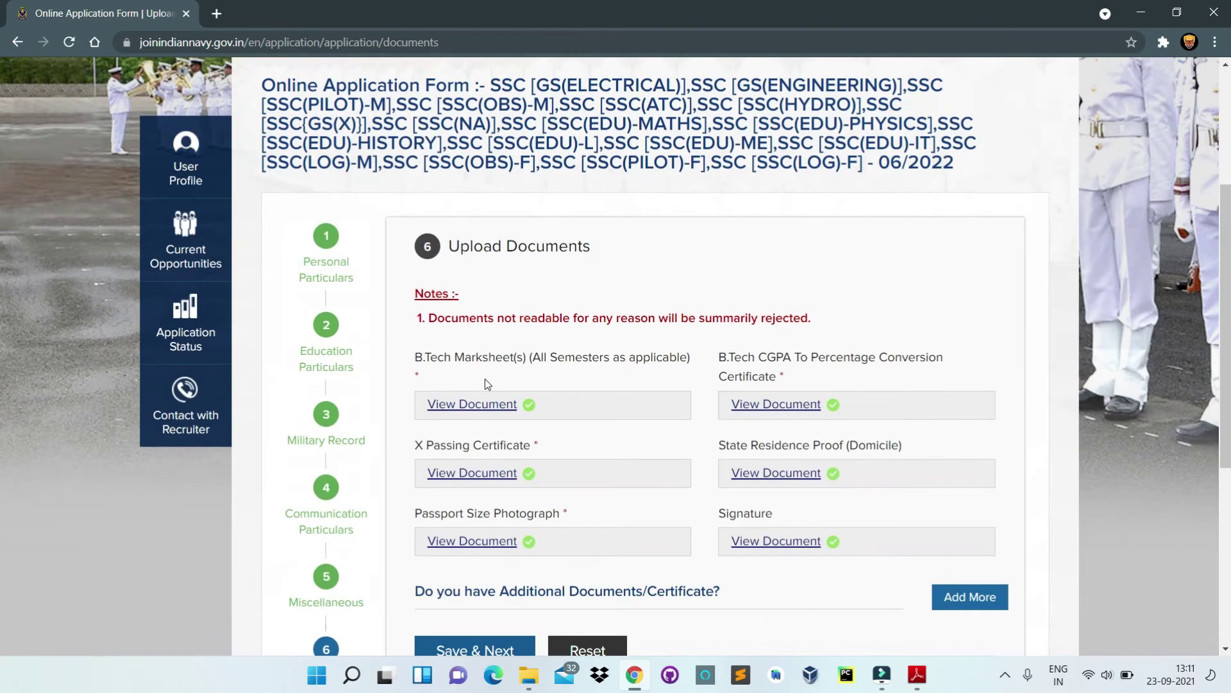
pyautogui.scroll(-4, 617, 418)
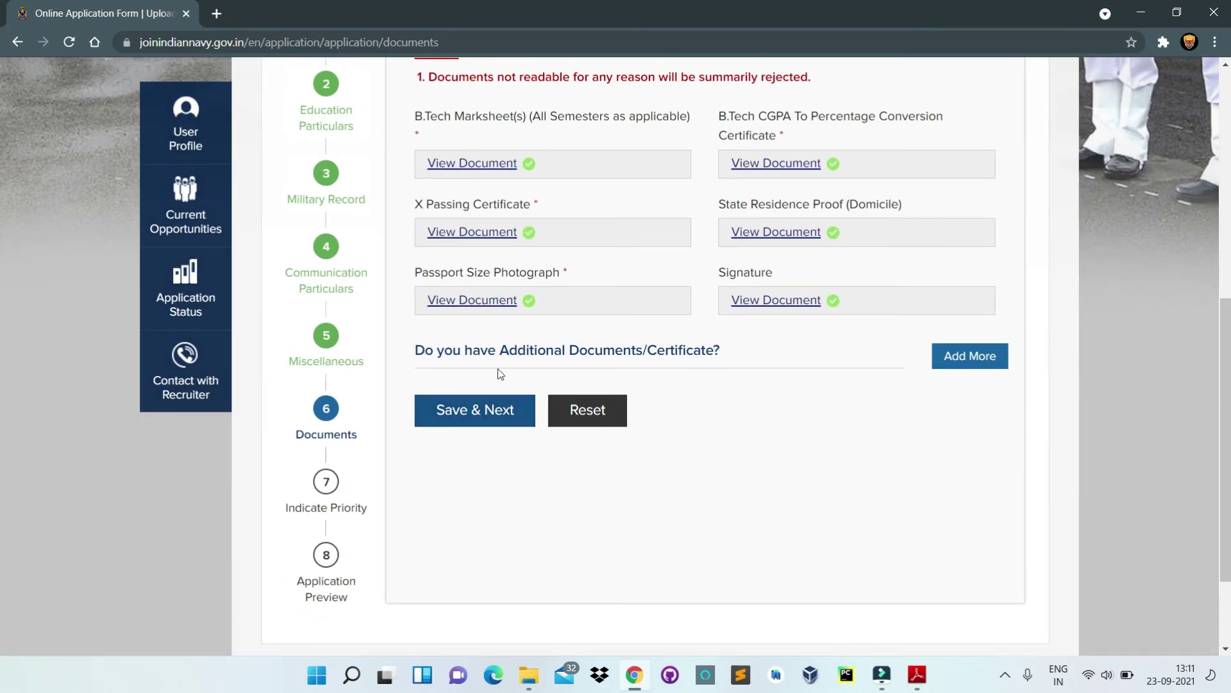
pyautogui.click(487, 413)
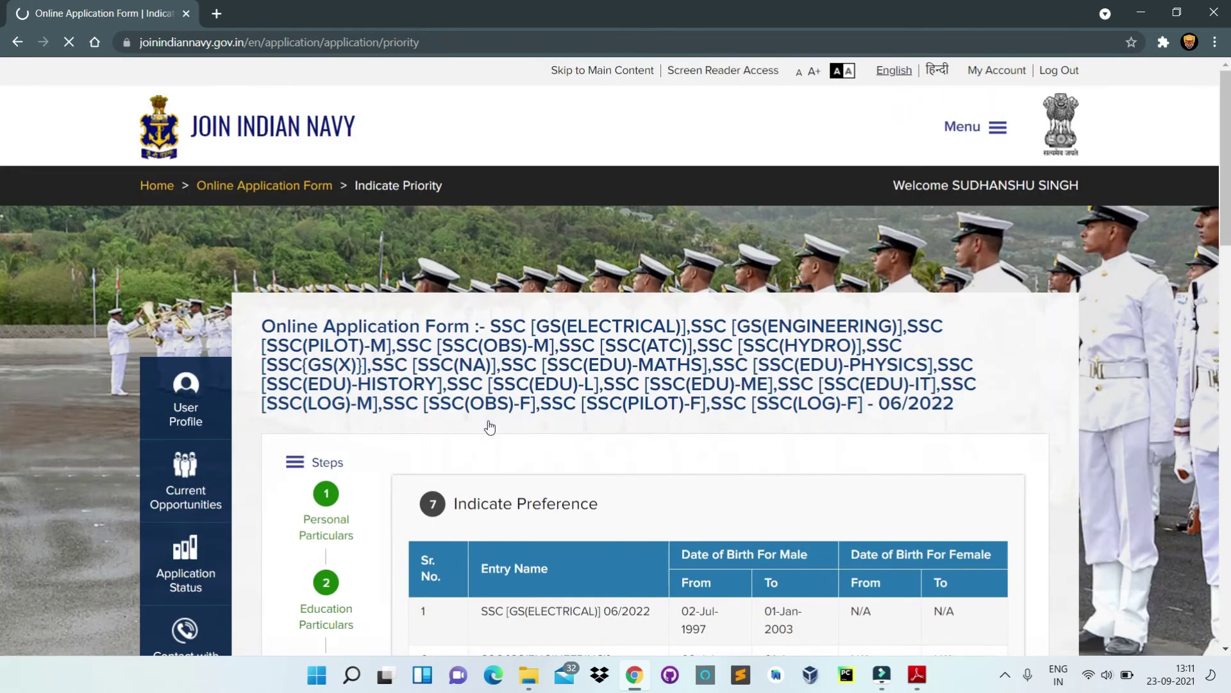
# Step: Review the eligible entries table and the Priority 1 choices without selecting one
pyautogui.scroll(-5, 490, 426)
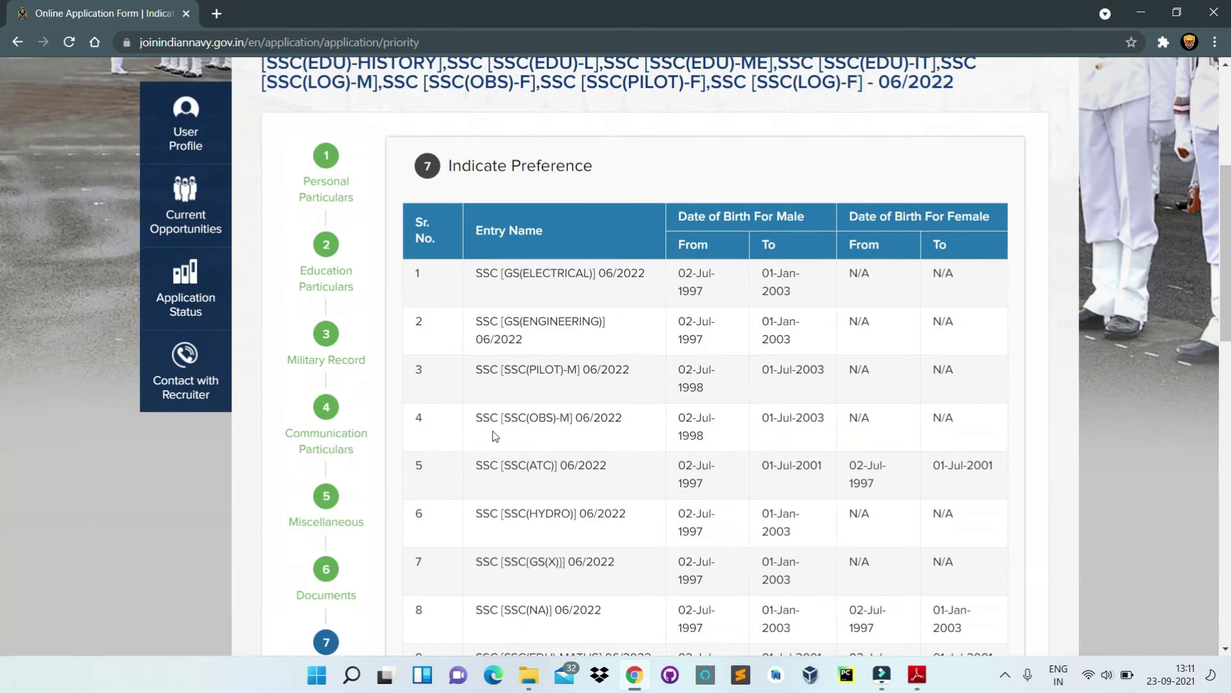
pyautogui.scroll(-5, 492, 429)
pyautogui.scroll(-2, 495, 425)
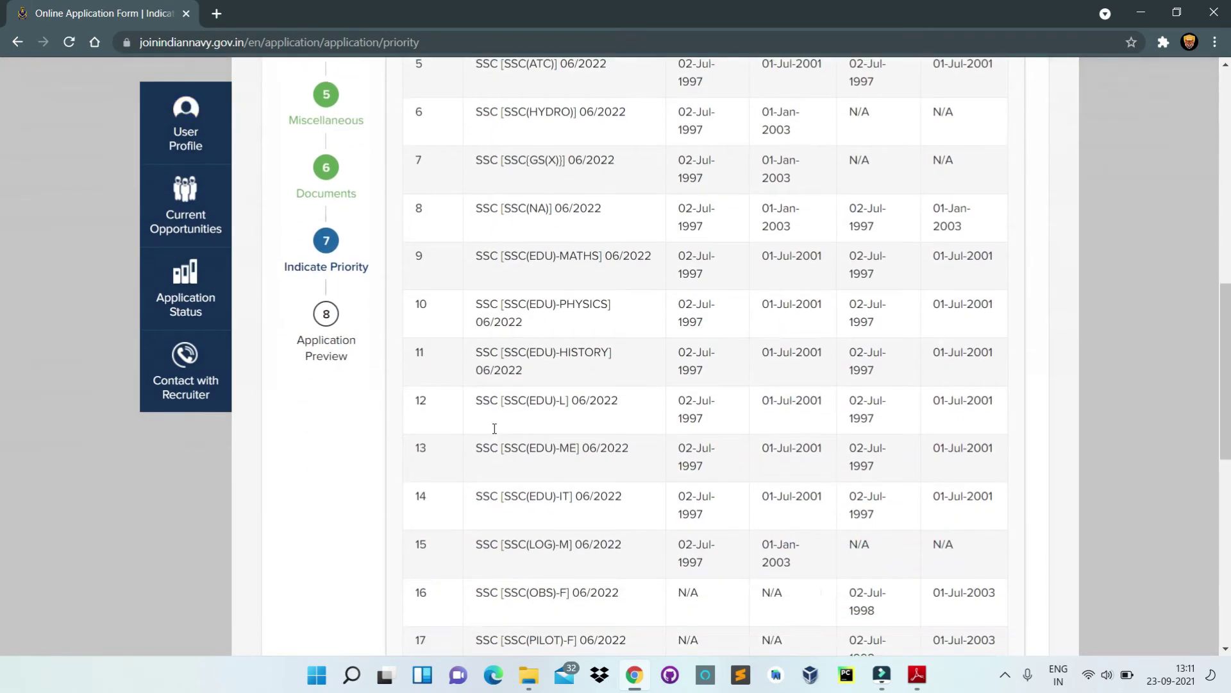
pyautogui.scroll(5, 884, 202)
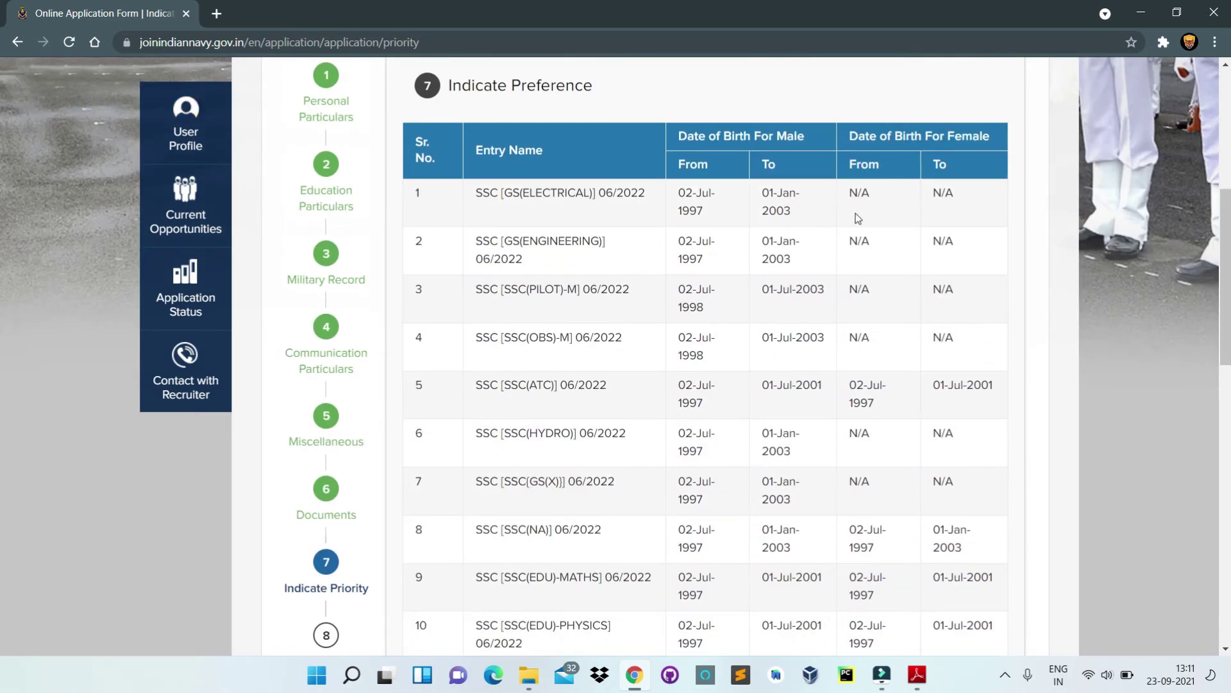
pyautogui.scroll(-3, 651, 355)
pyautogui.scroll(-9, 651, 355)
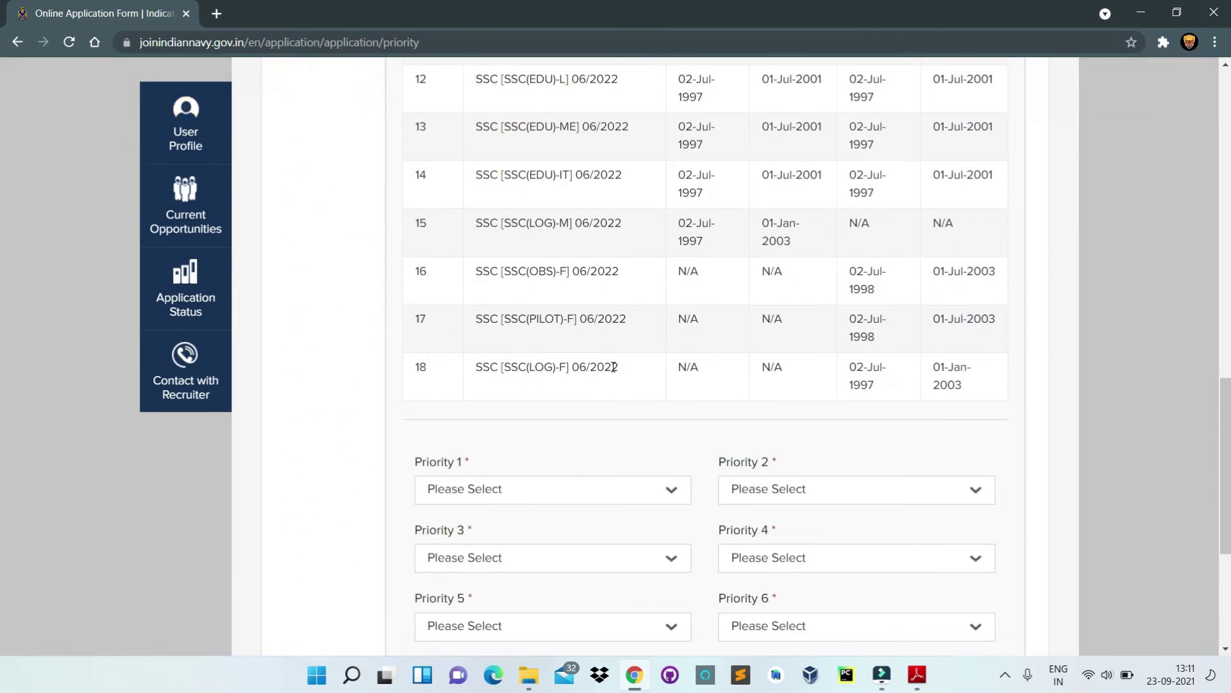
pyautogui.scroll(3, 595, 350)
pyautogui.click(610, 443)
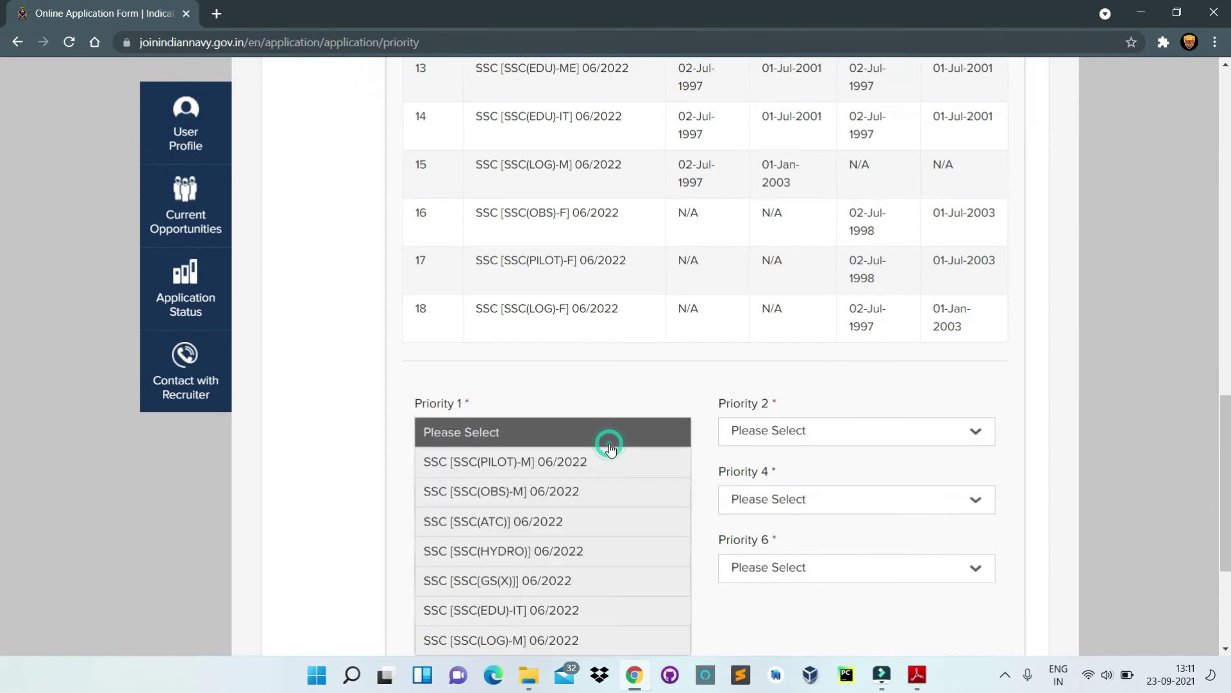
pyautogui.click(614, 404)
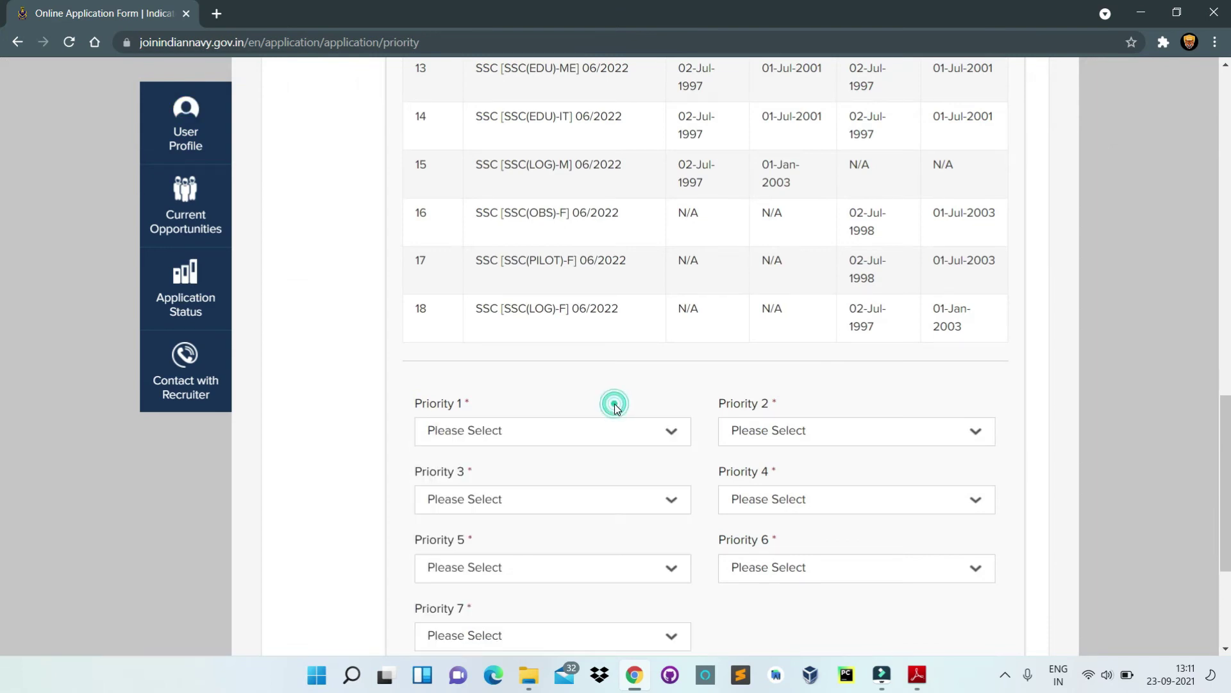
# Step: Switch to the SSC notification PDF in Adobe Reader to check eligibility
pyautogui.scroll(5, 613, 404)
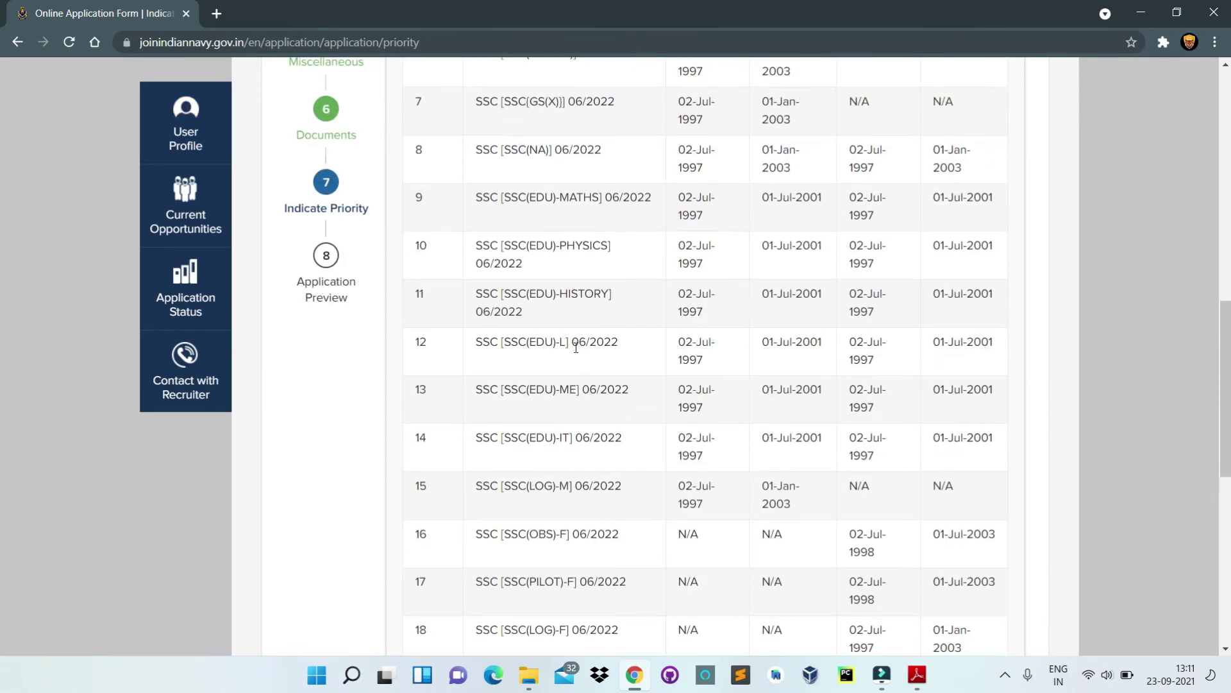
pyautogui.scroll(-4, 576, 347)
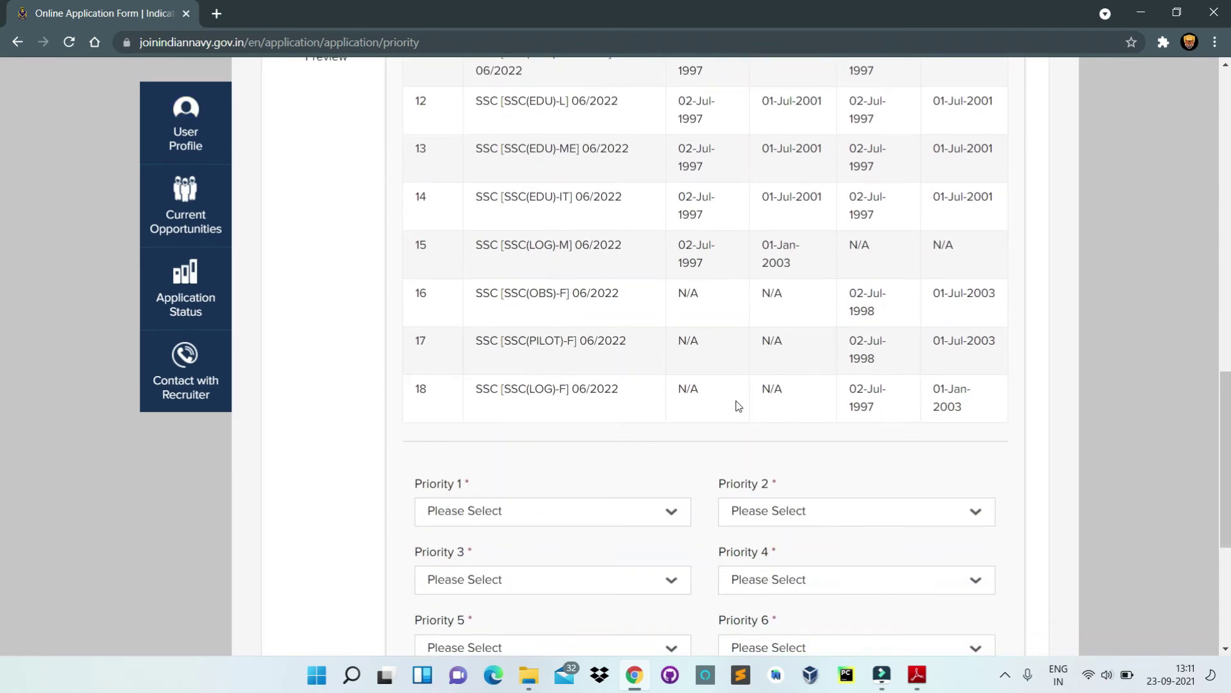
pyautogui.click(918, 674)
# Step: Scroll up to the Eligibility Conditions table on page 1 of the notification PDF
pyautogui.scroll(15, 417, 351)
pyautogui.scroll(10, 406, 329)
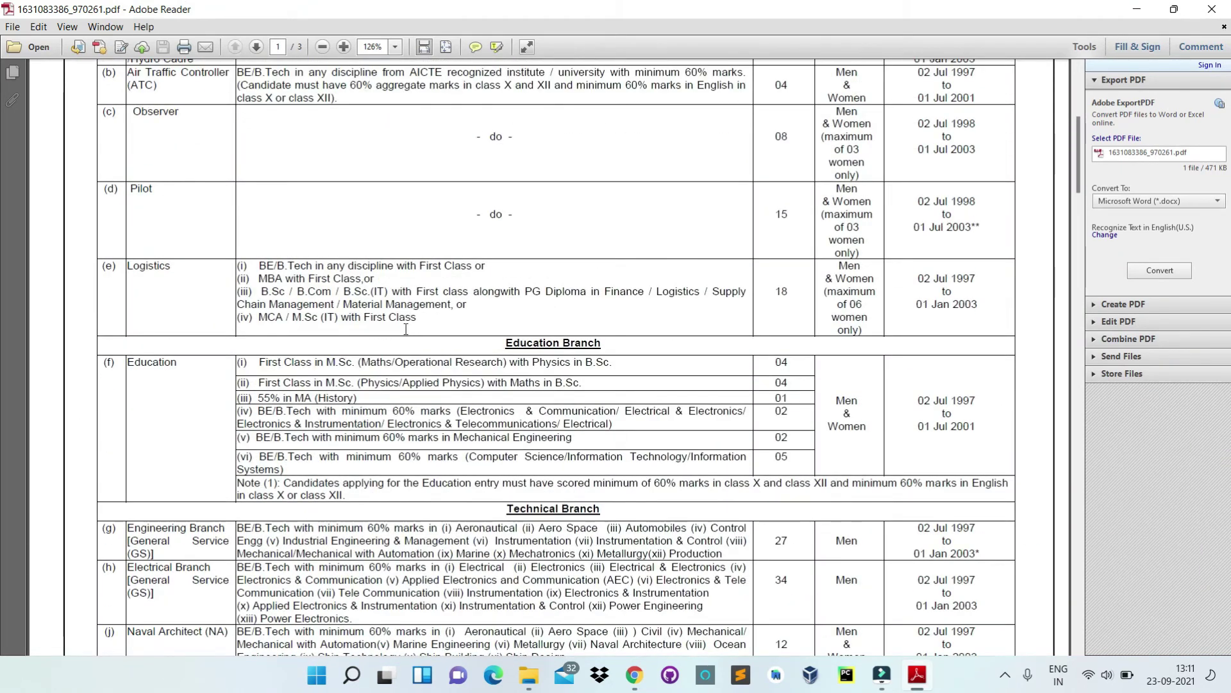
pyautogui.scroll(3, 406, 329)
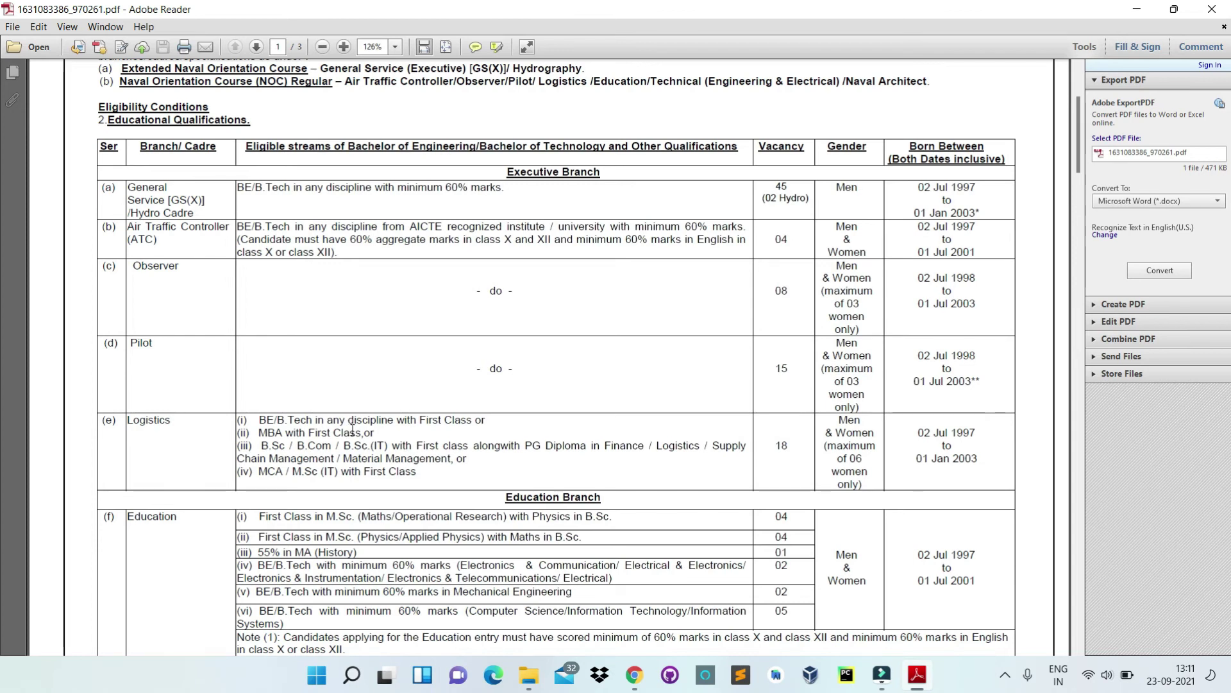
pyautogui.scroll(3, 364, 191)
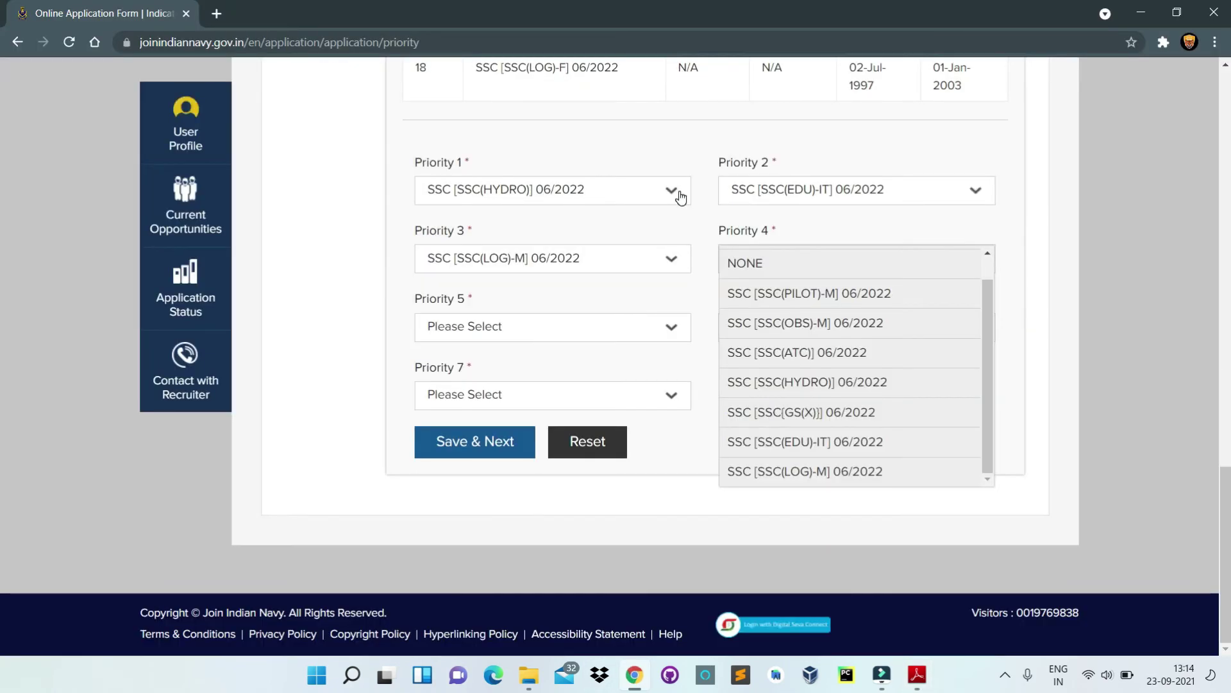
# Step: Set priorities 1–4 to SSC(LOG-M) 06/2022, SSC(HYDRO), SSC(EDU-IT) and SSC(ATC)
pyautogui.click(681, 191)
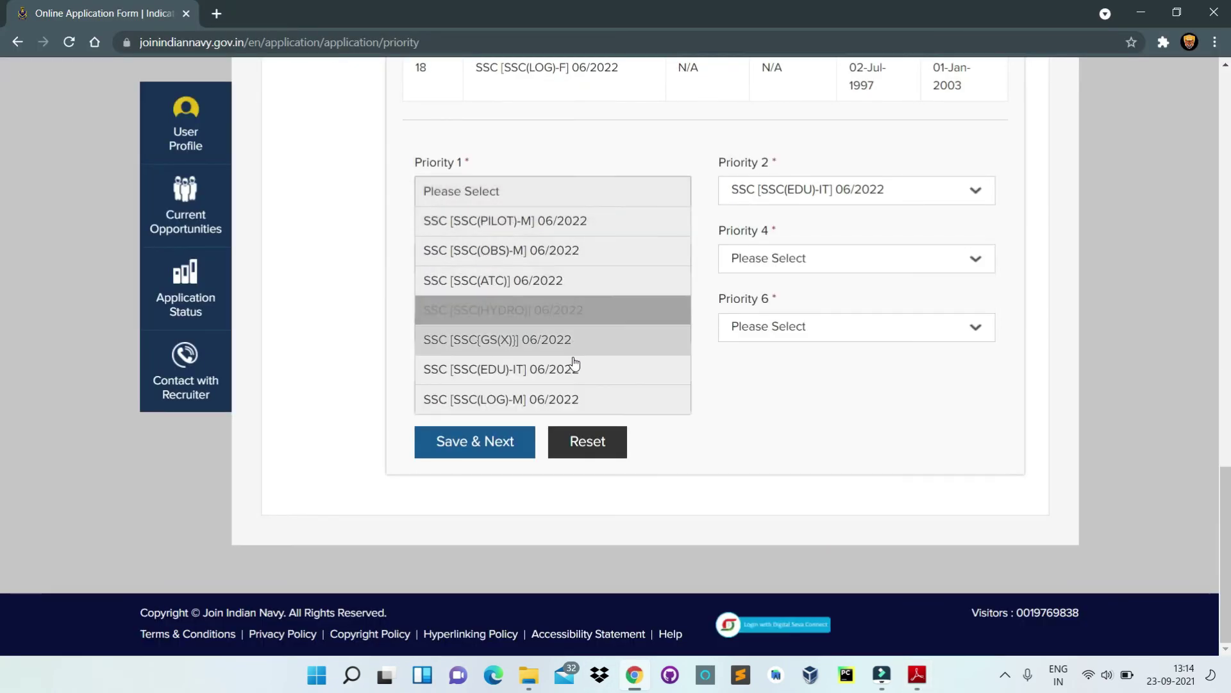
pyautogui.click(573, 407)
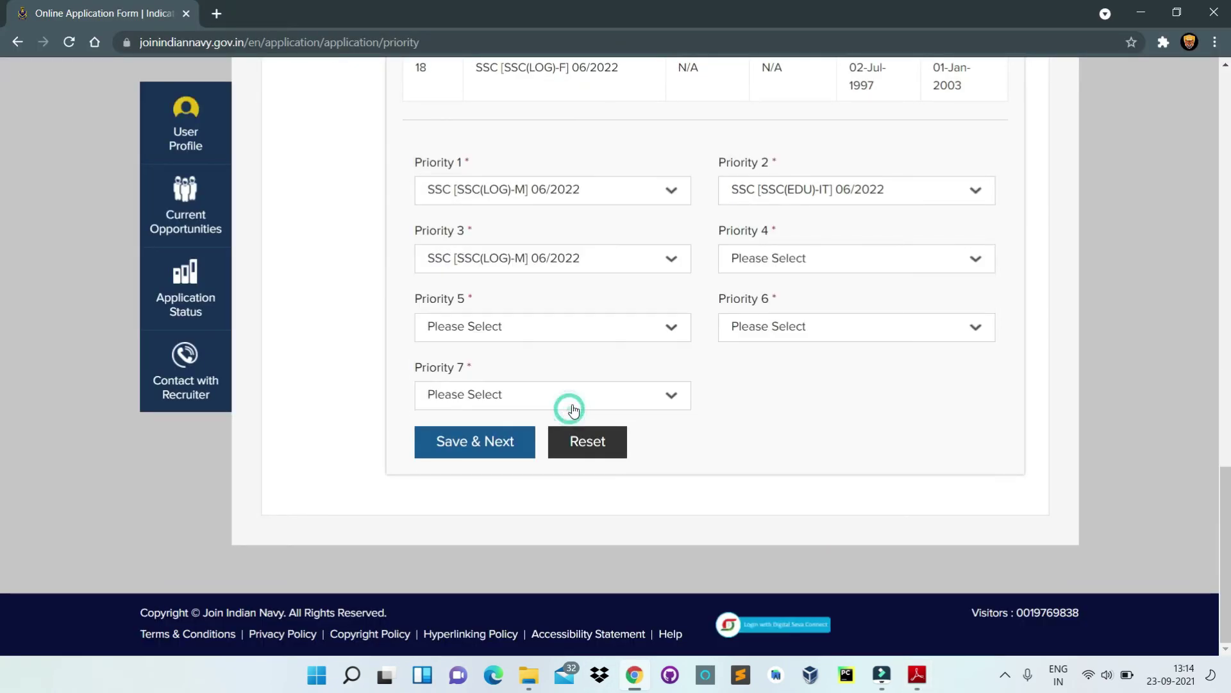
pyautogui.click(808, 196)
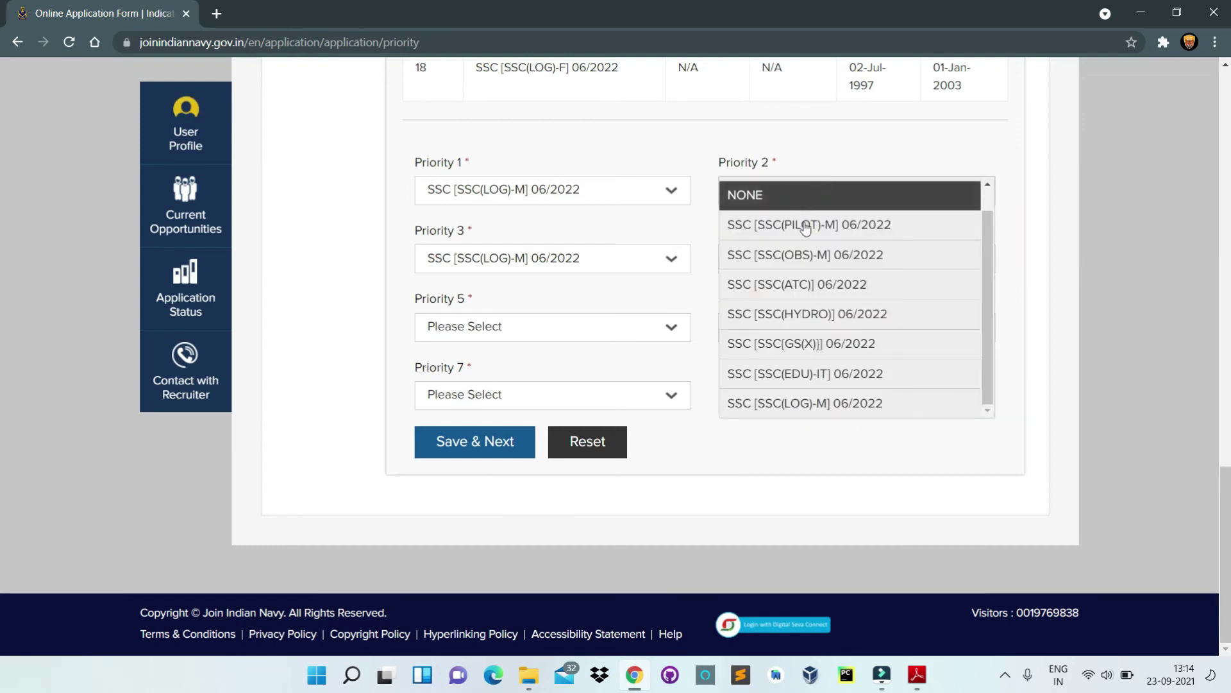
pyautogui.click(829, 328)
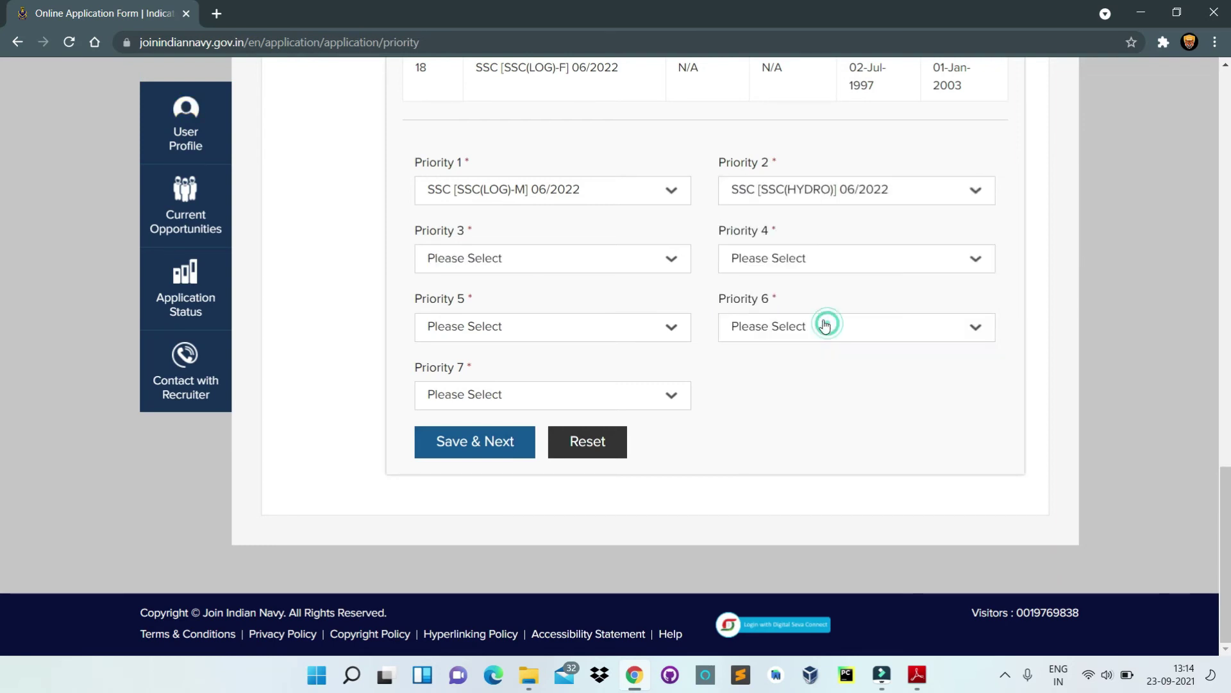
pyautogui.click(641, 268)
pyautogui.click(567, 450)
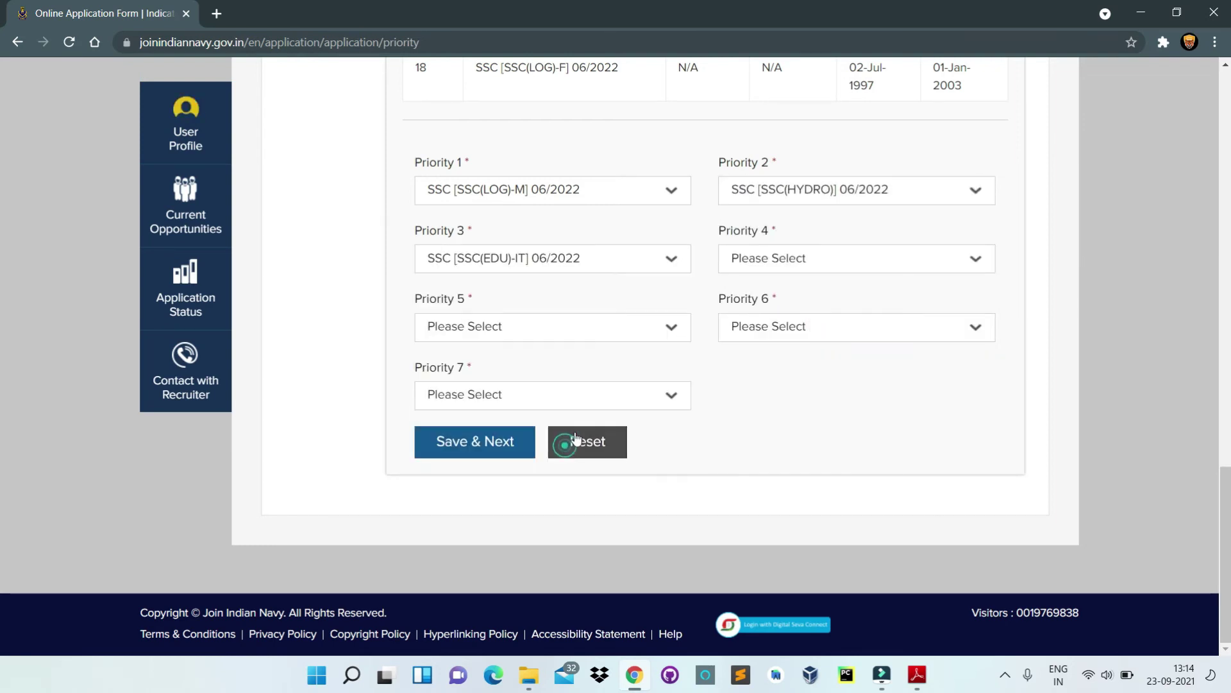
pyautogui.click(749, 258)
pyautogui.scroll(-1, 764, 279)
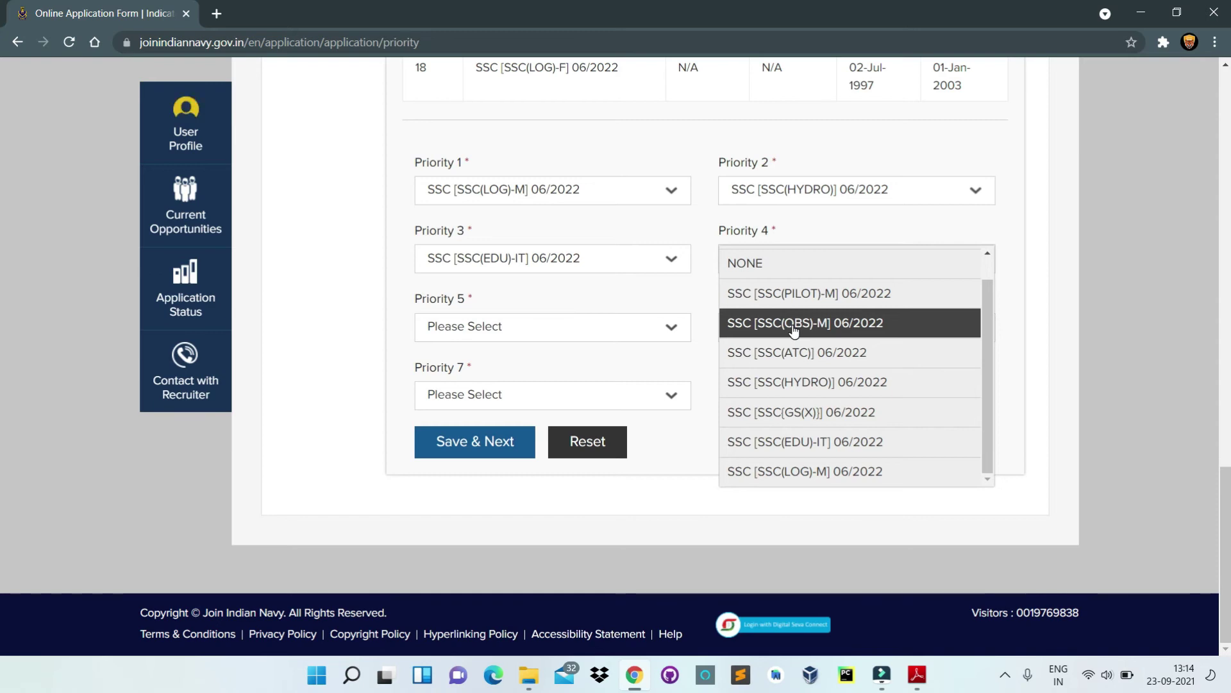
pyautogui.click(795, 353)
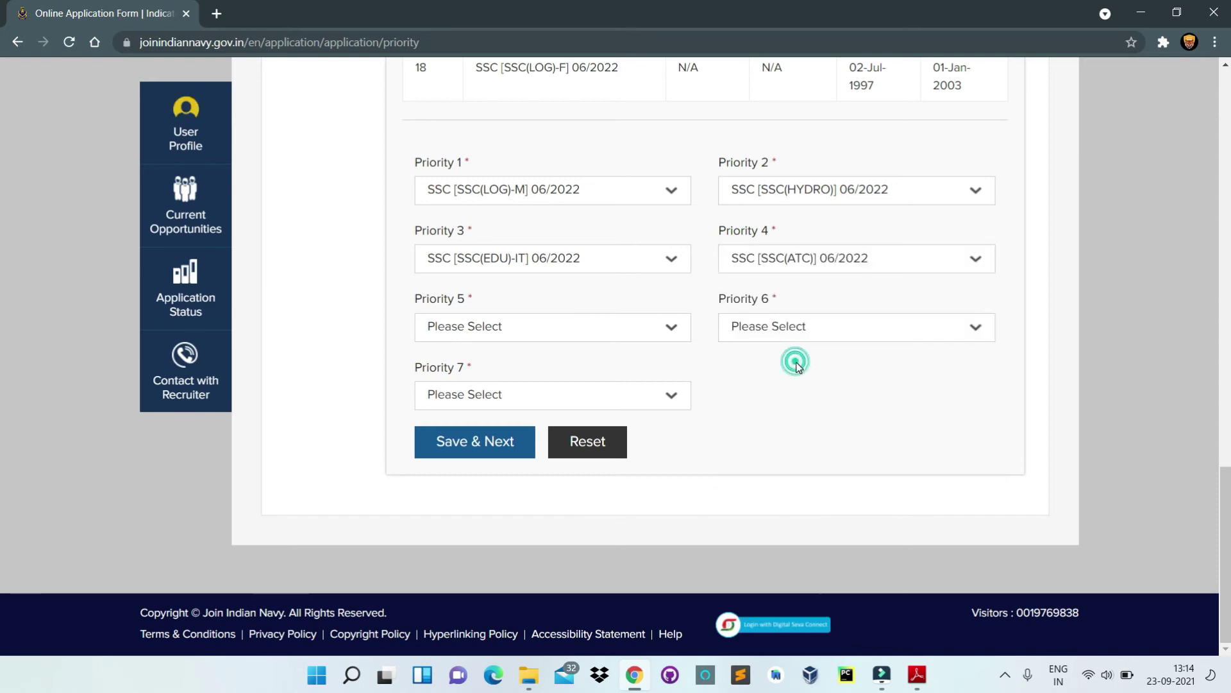
# Step: Set priorities 5–7 to SSC(PILOT)-M, SSC(OBS)-M and SSC(GS(X)), then Save & Next
pyautogui.click(659, 328)
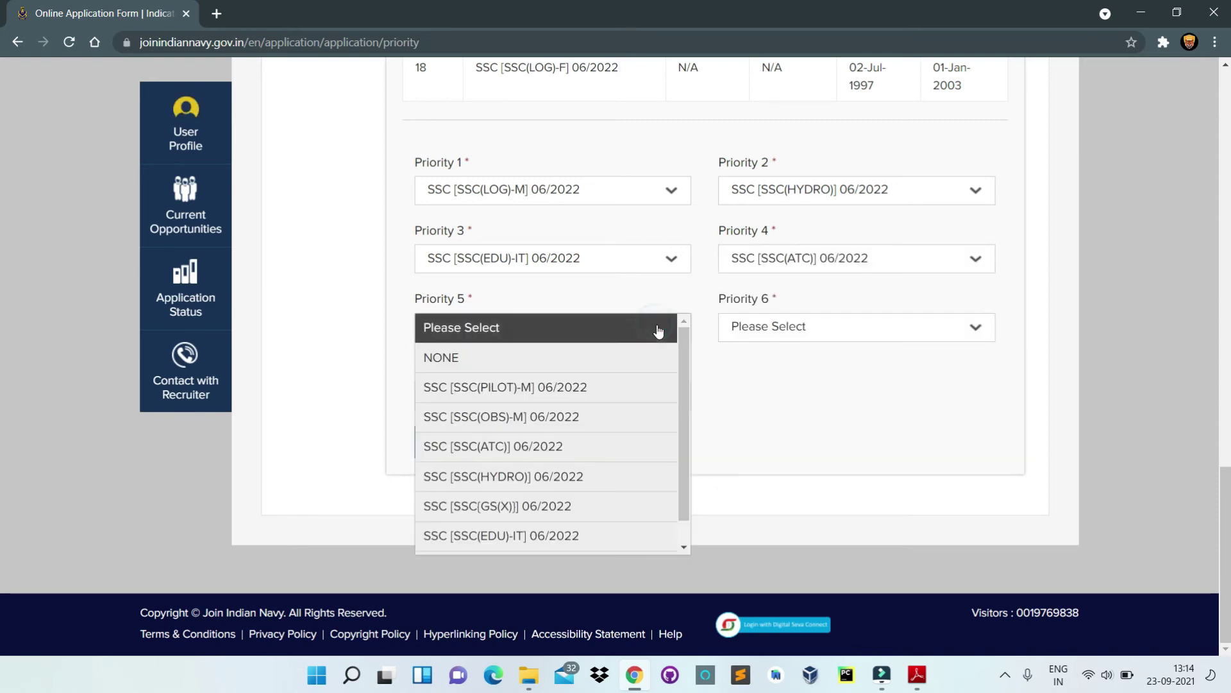
pyautogui.scroll(-1, 642, 352)
pyautogui.click(600, 369)
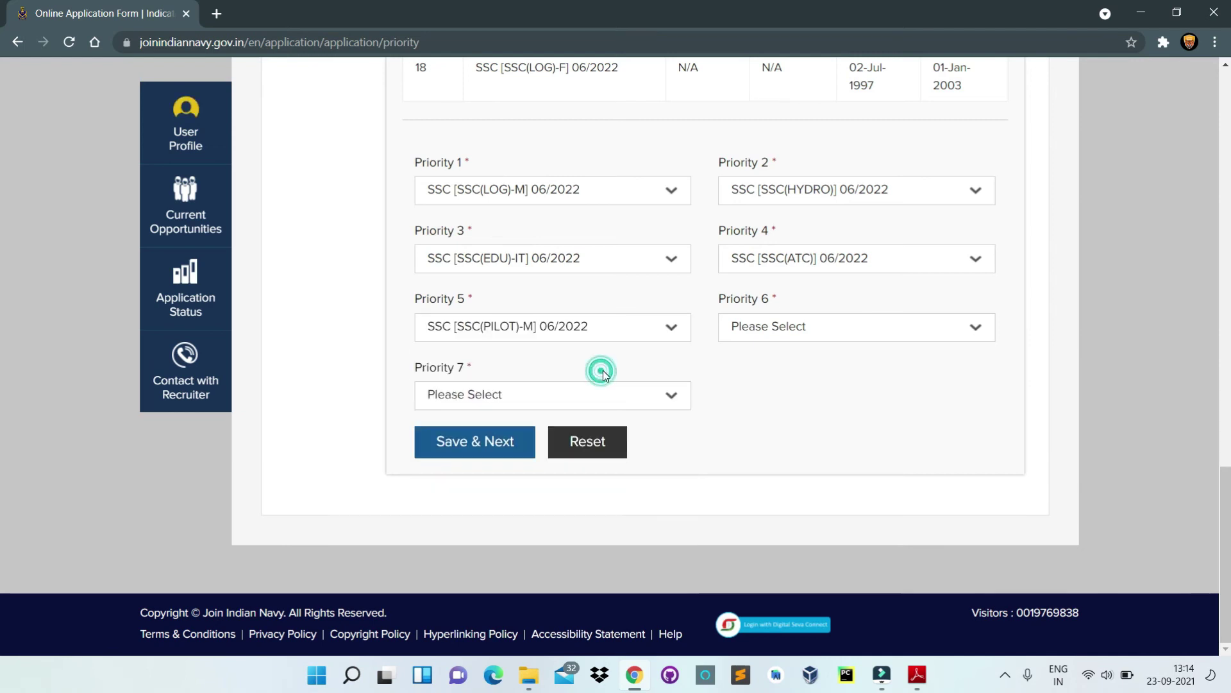
pyautogui.click(827, 334)
pyautogui.scroll(-1, 841, 378)
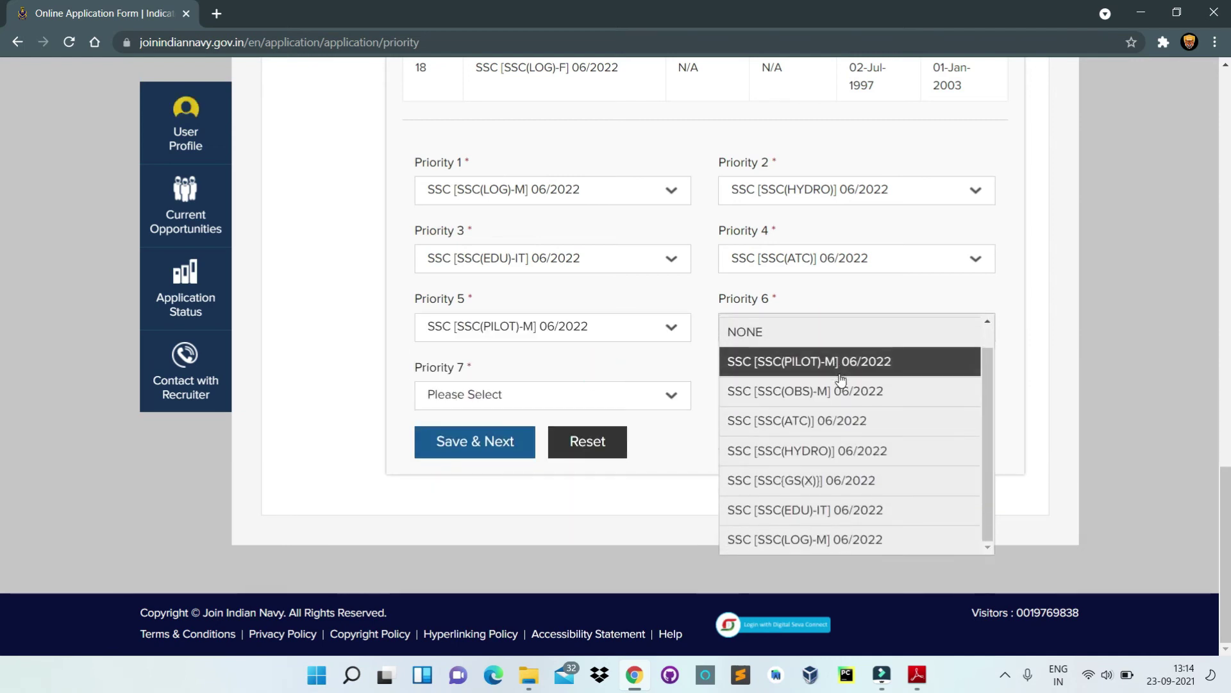
pyautogui.click(847, 396)
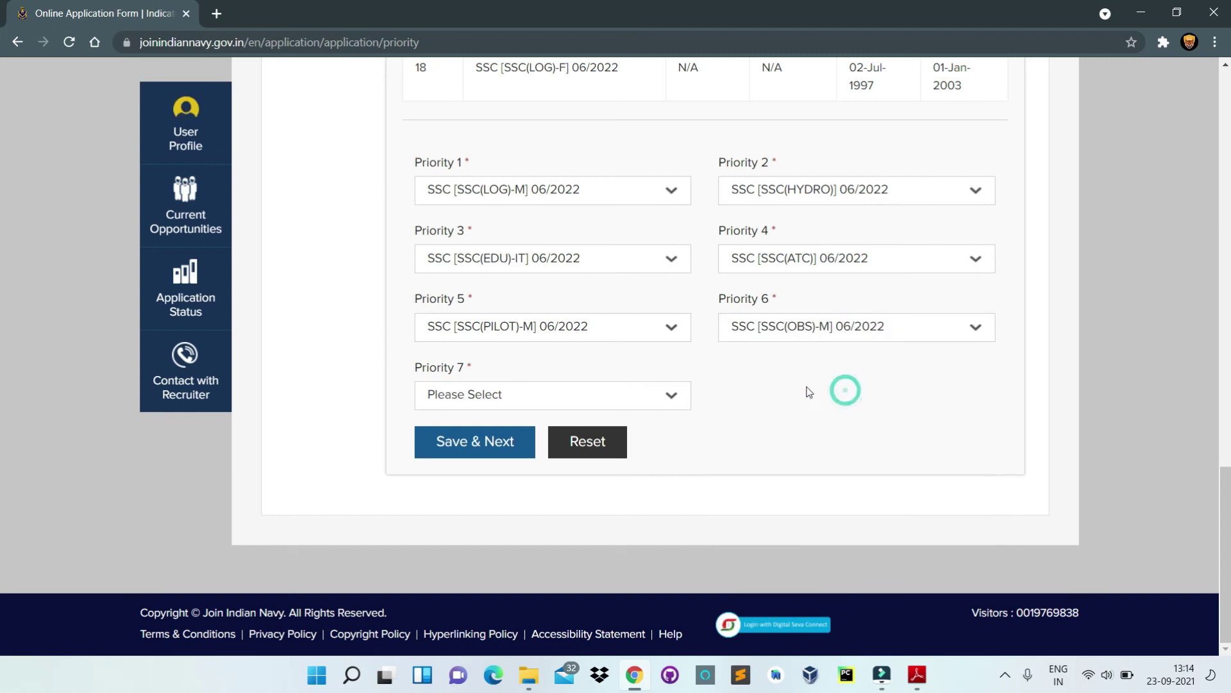
pyautogui.click(664, 403)
pyautogui.scroll(-1, 660, 397)
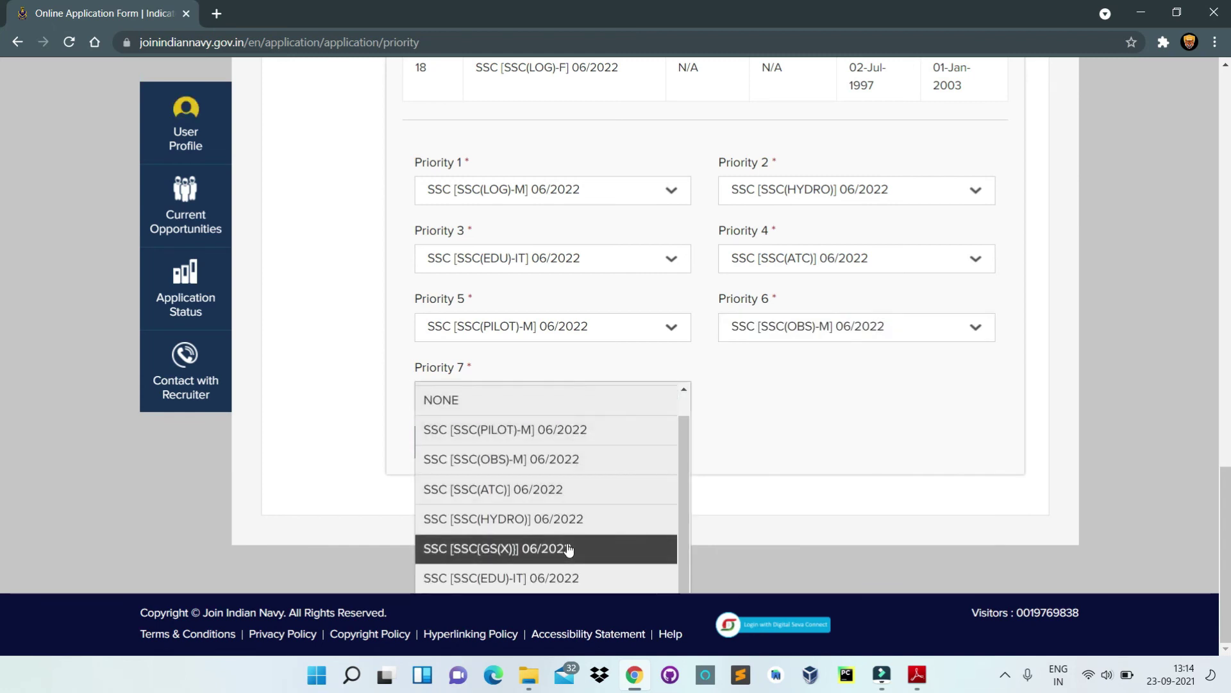
pyautogui.click(567, 546)
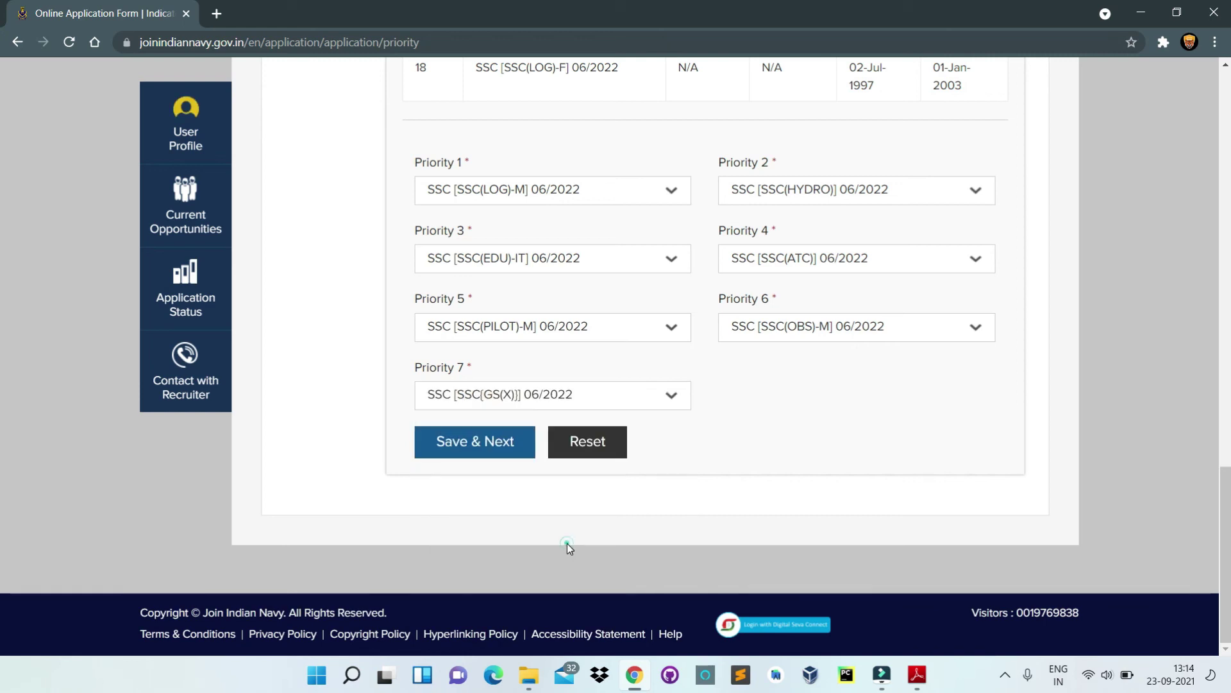
pyautogui.click(511, 447)
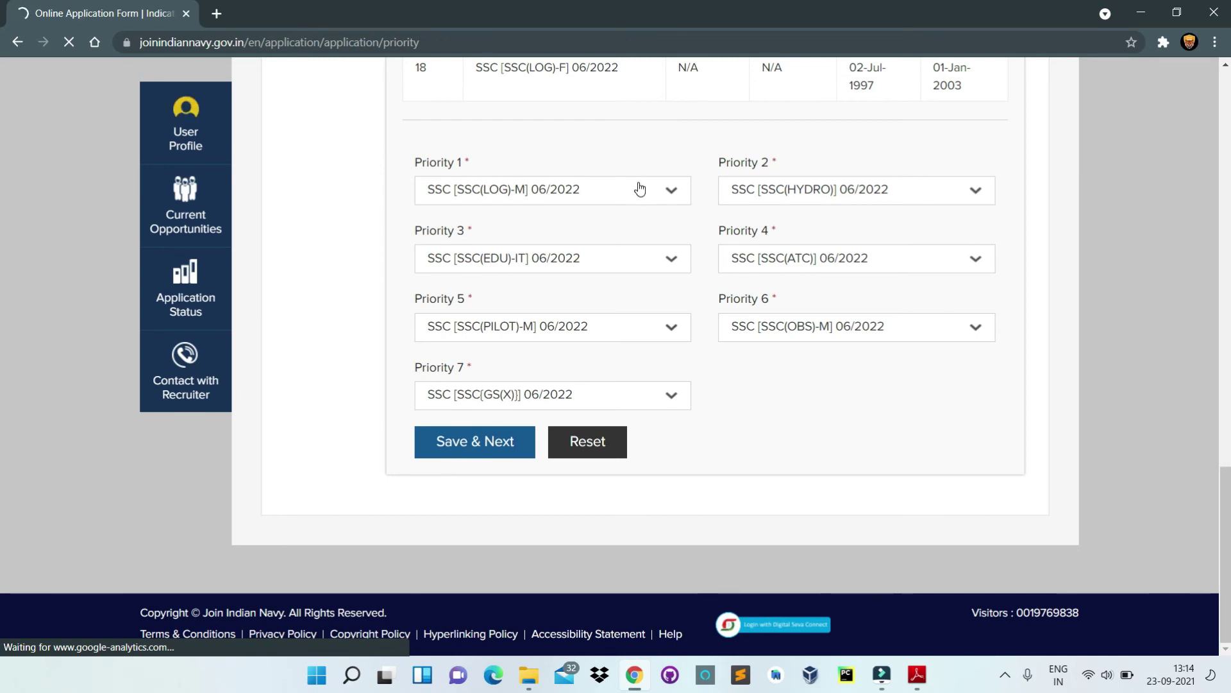
# Step: Expand the Education Particulars, Military Record and Communication Particulars sections on the preview
pyautogui.scroll(-3, 610, 289)
pyautogui.scroll(-3, 600, 334)
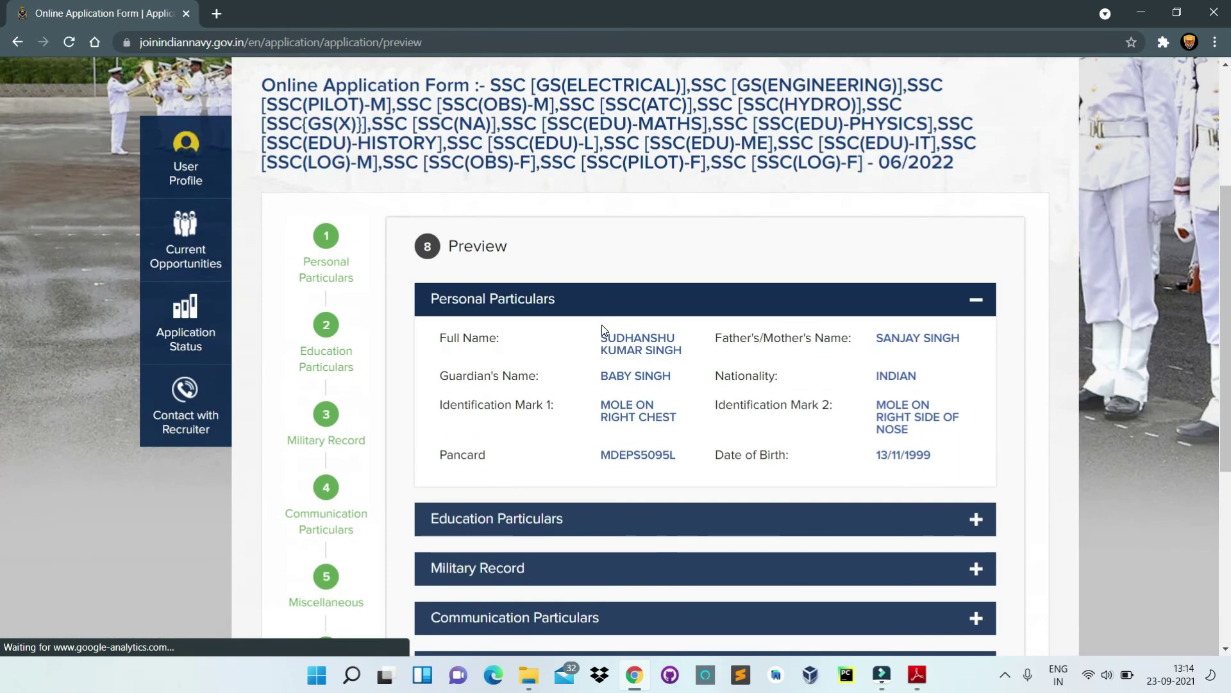
pyautogui.scroll(-3, 601, 323)
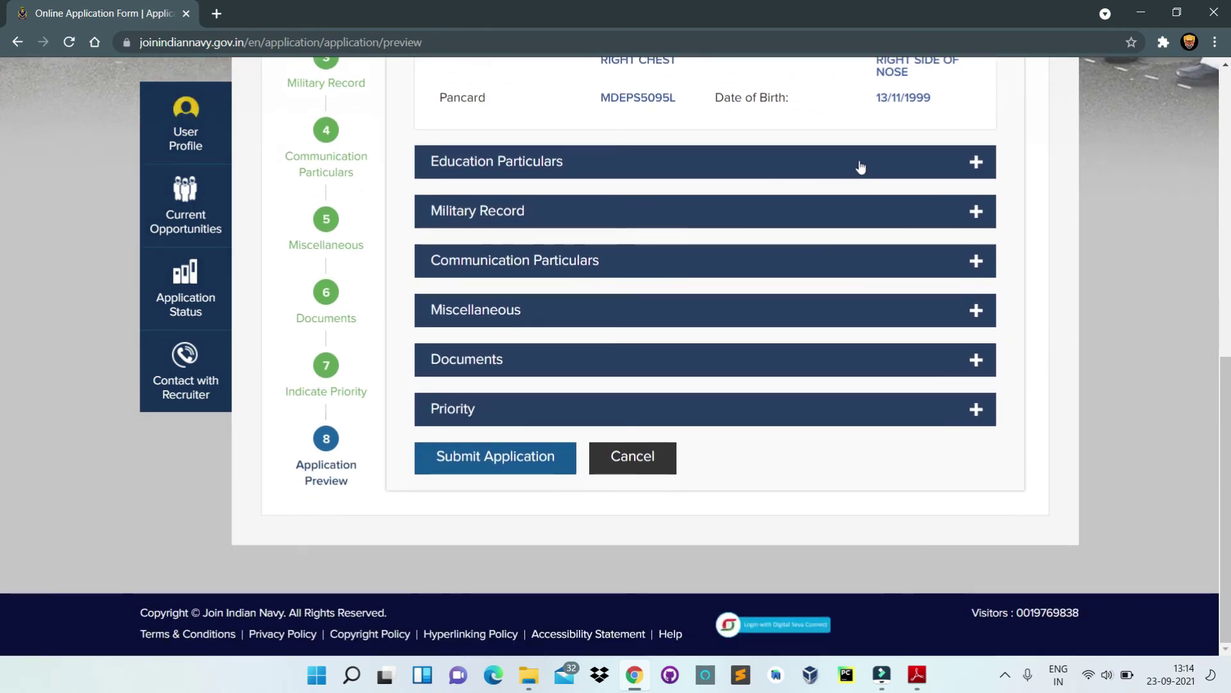
pyautogui.click(856, 168)
pyautogui.scroll(-3, 773, 286)
pyautogui.click(765, 295)
pyautogui.scroll(-3, 653, 263)
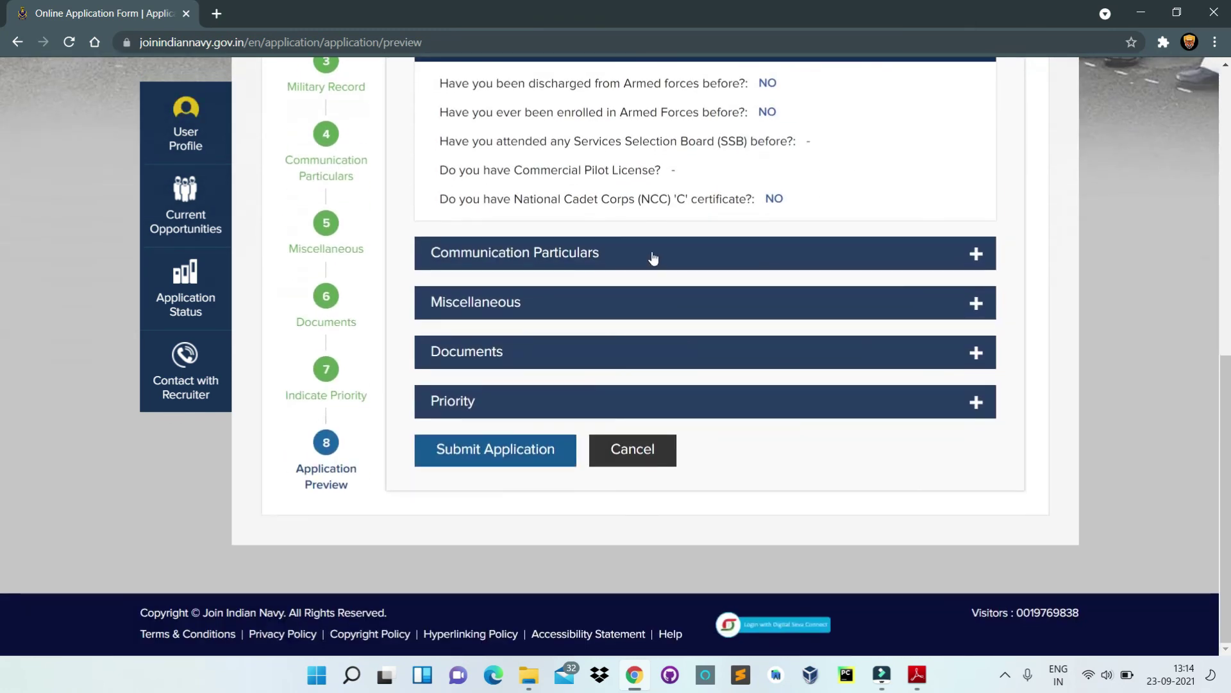
pyautogui.click(653, 257)
# Step: Expand the Miscellaneous, Documents and Priority sections to check the remaining details
pyautogui.scroll(-5, 658, 263)
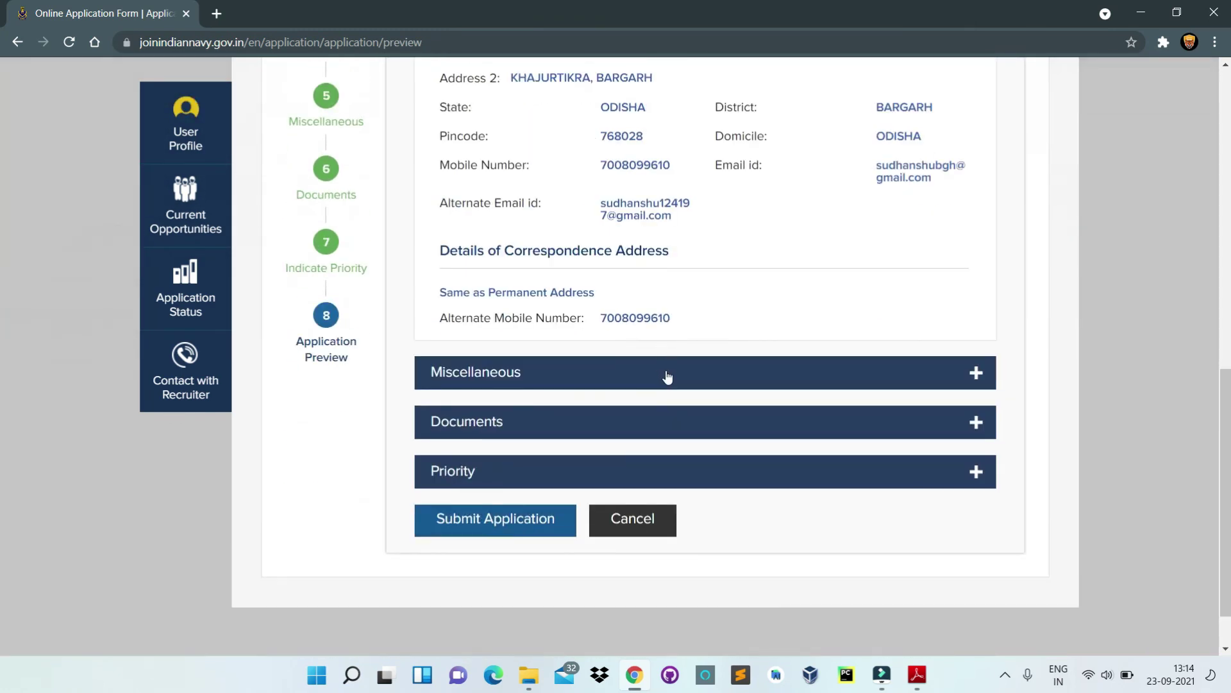
pyautogui.click(667, 377)
pyautogui.scroll(-5, 668, 377)
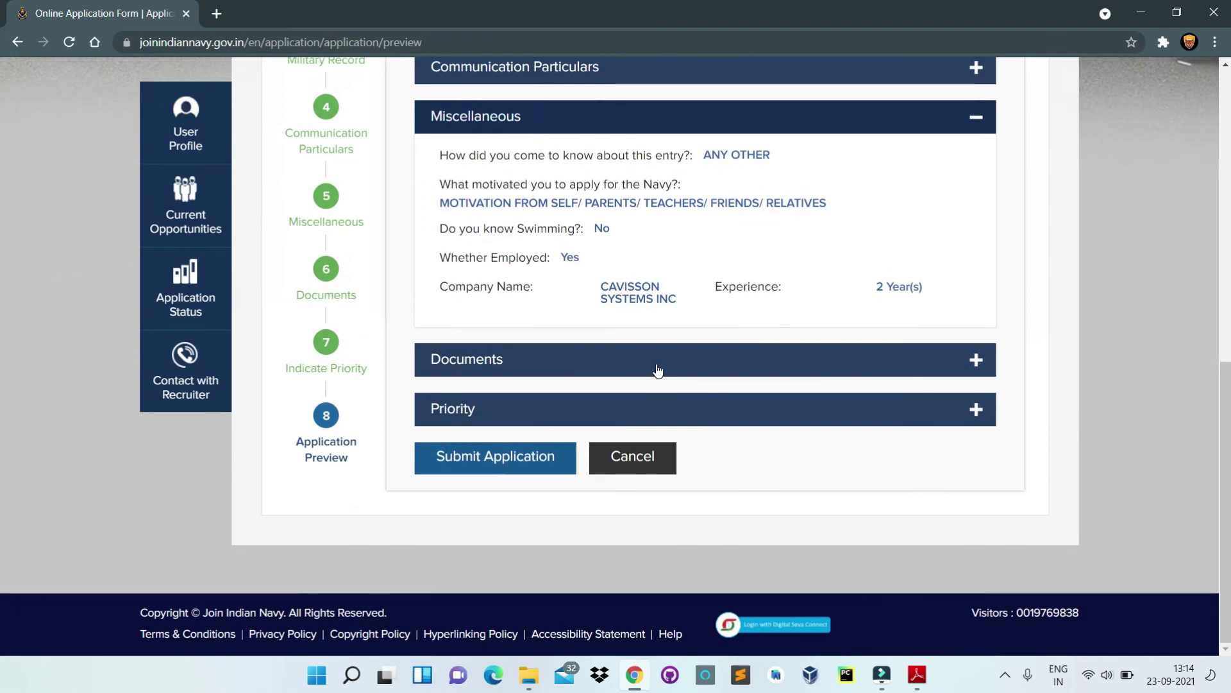
pyautogui.click(657, 370)
pyautogui.scroll(-3, 660, 365)
pyautogui.click(661, 411)
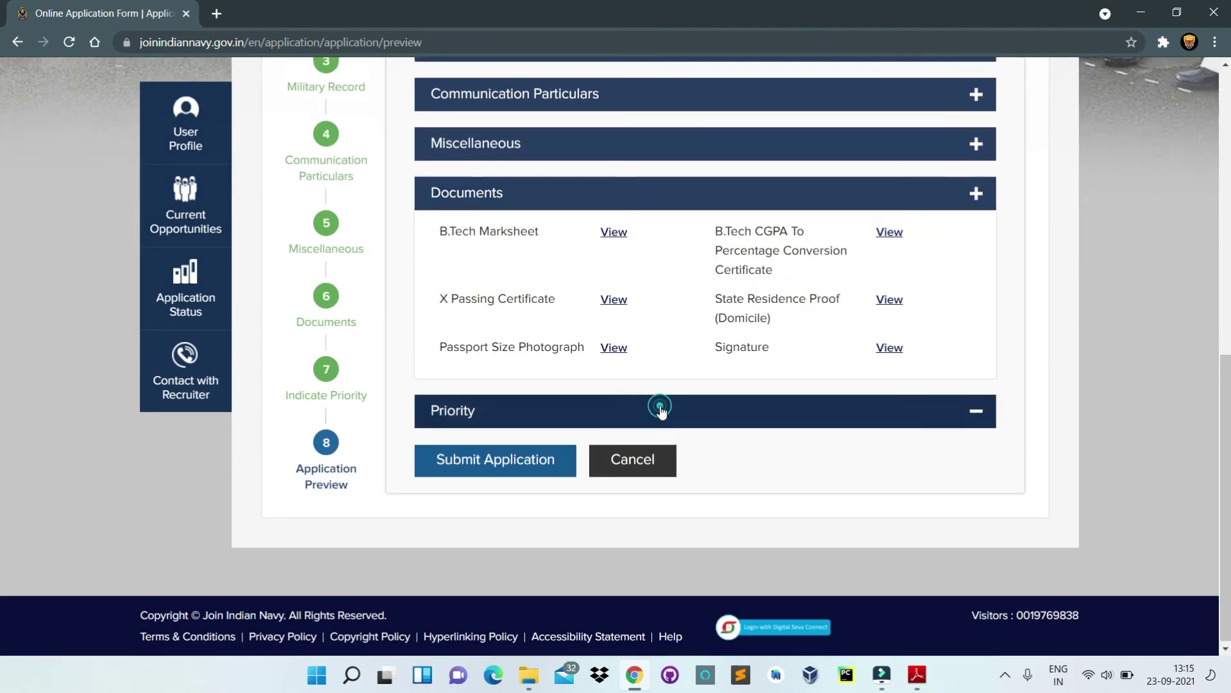
pyautogui.scroll(-3, 642, 404)
# Step: Submit the application and confirm with Yes in the final prompt
pyautogui.click(555, 409)
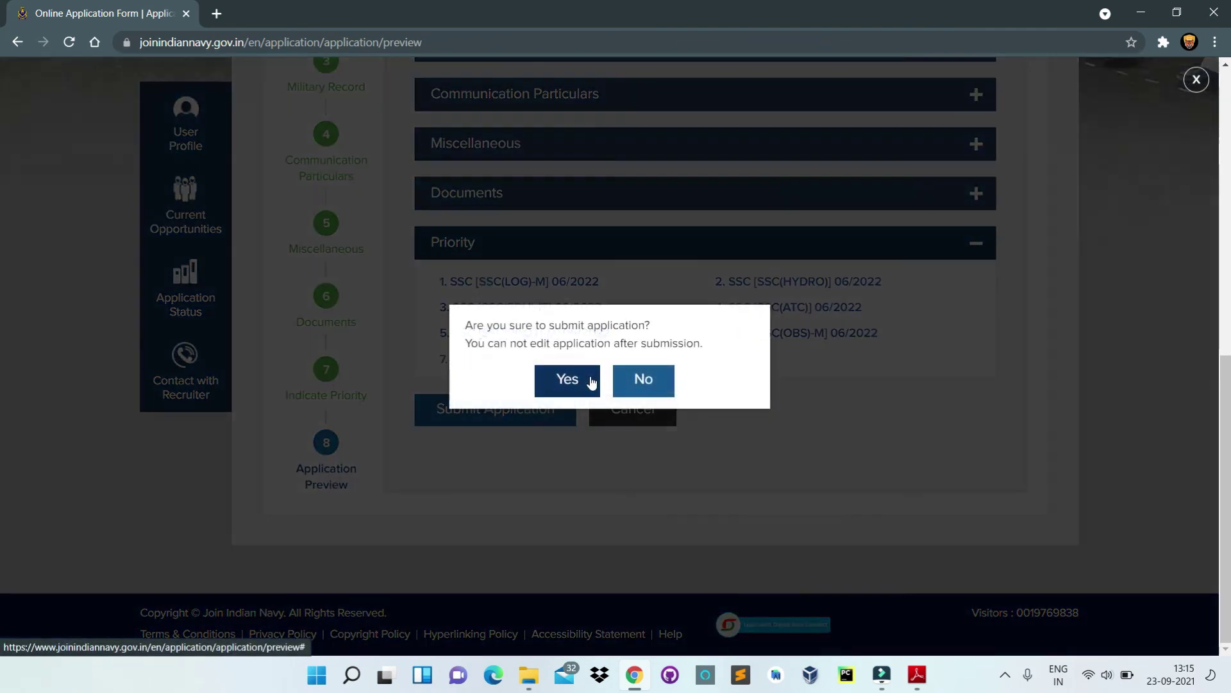
pyautogui.click(562, 383)
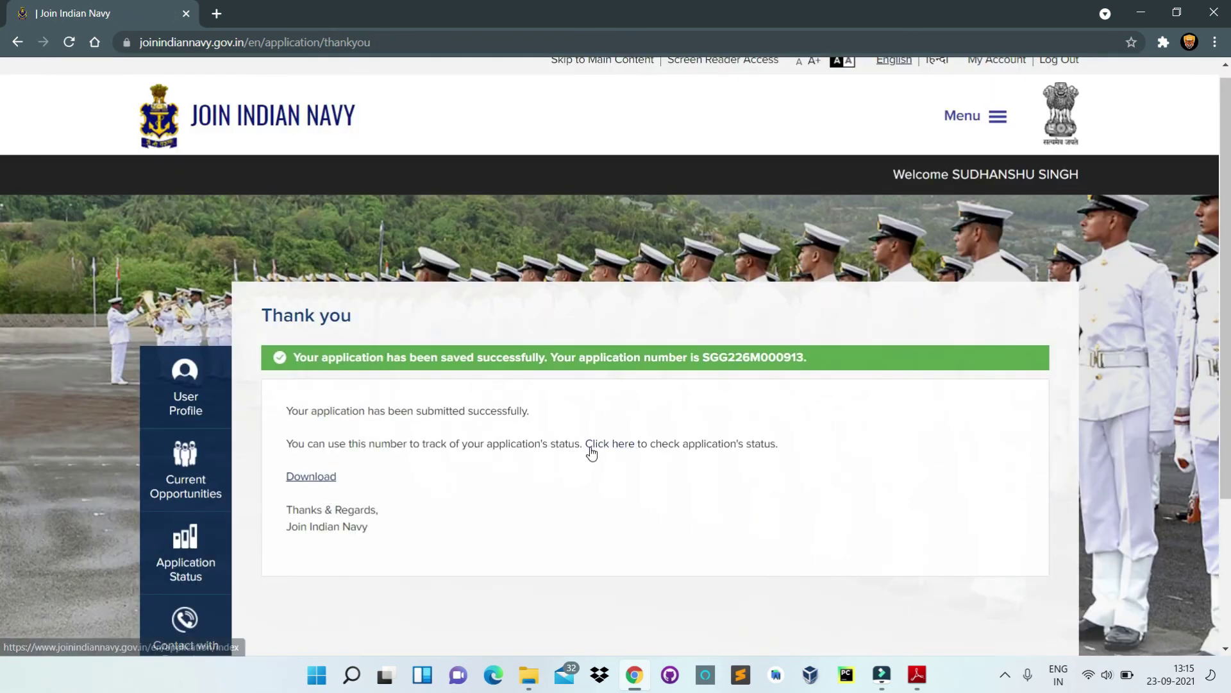
# Step: Download the submitted application PDF, view it in Adobe Reader, and close it
pyautogui.click(324, 479)
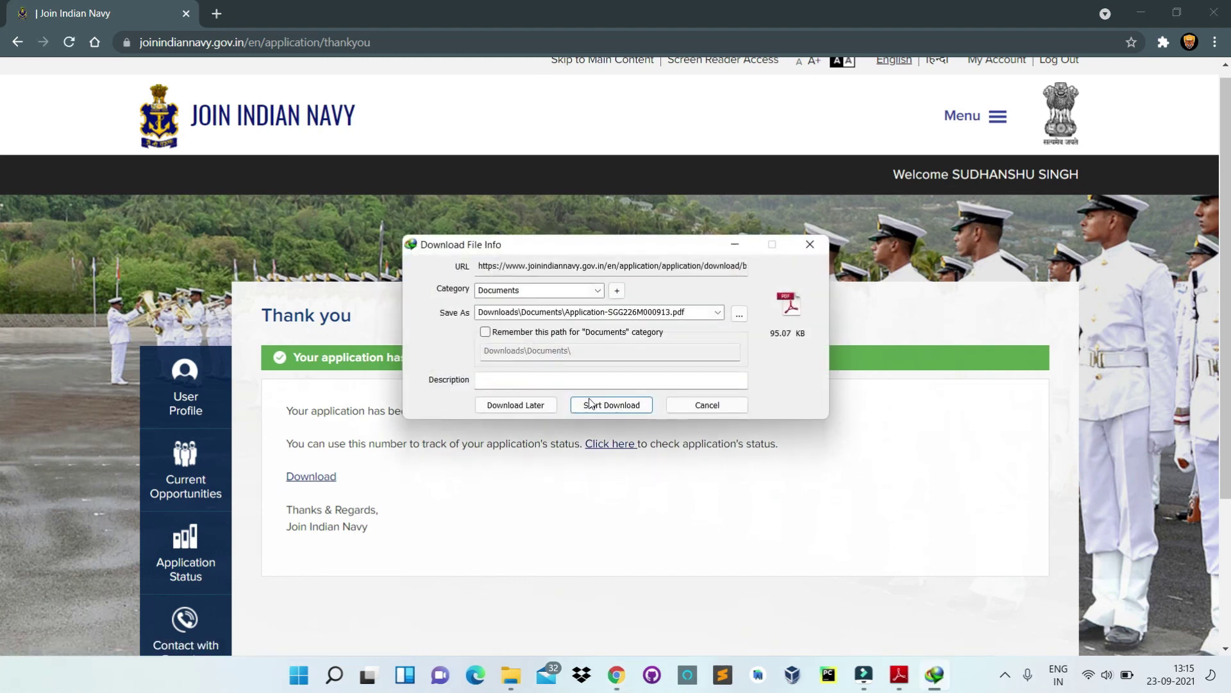
pyautogui.click(606, 405)
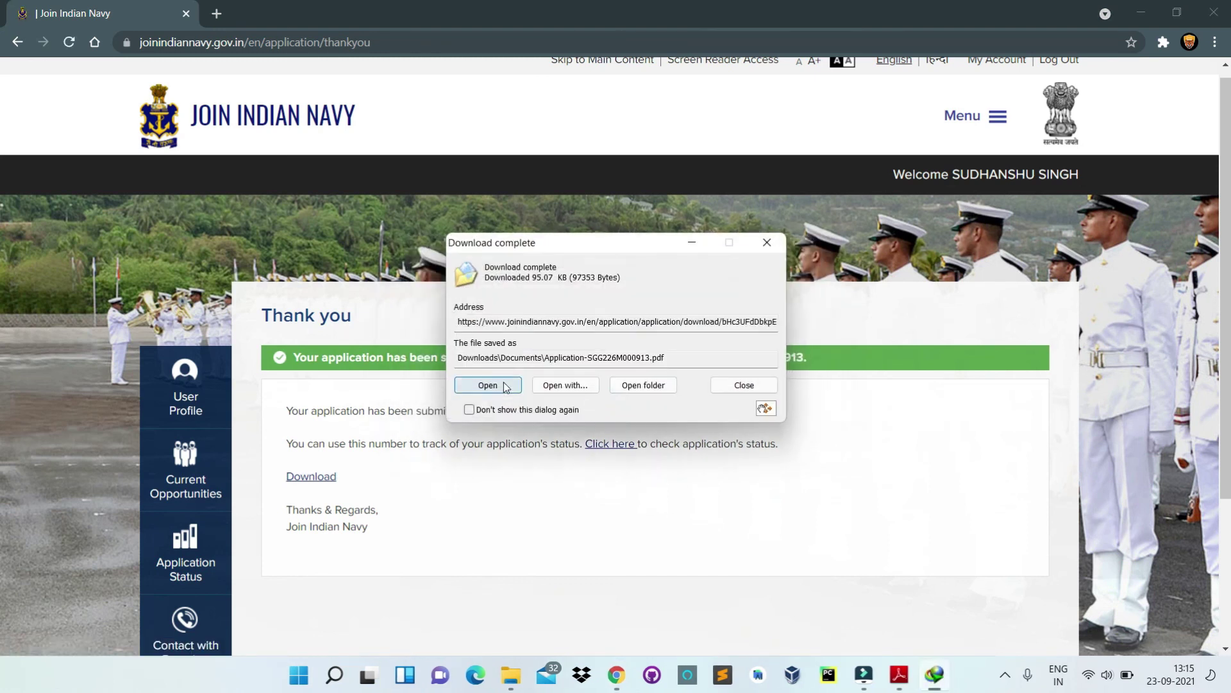
pyautogui.click(488, 385)
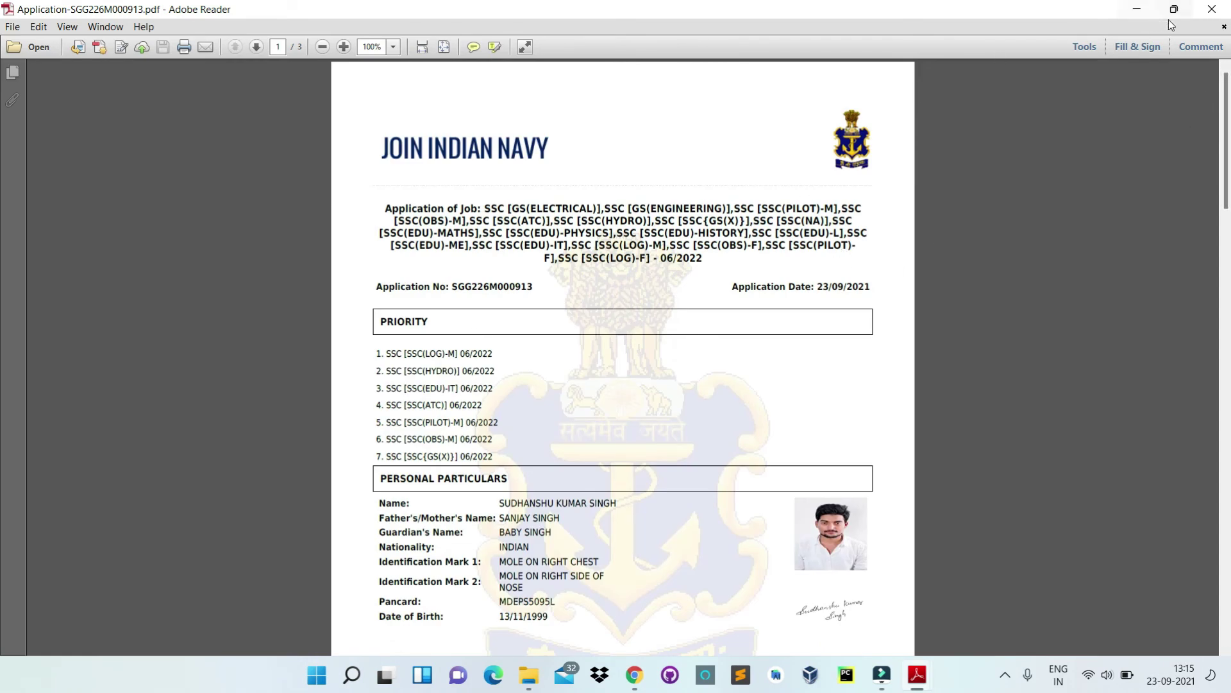
pyautogui.click(1211, 9)
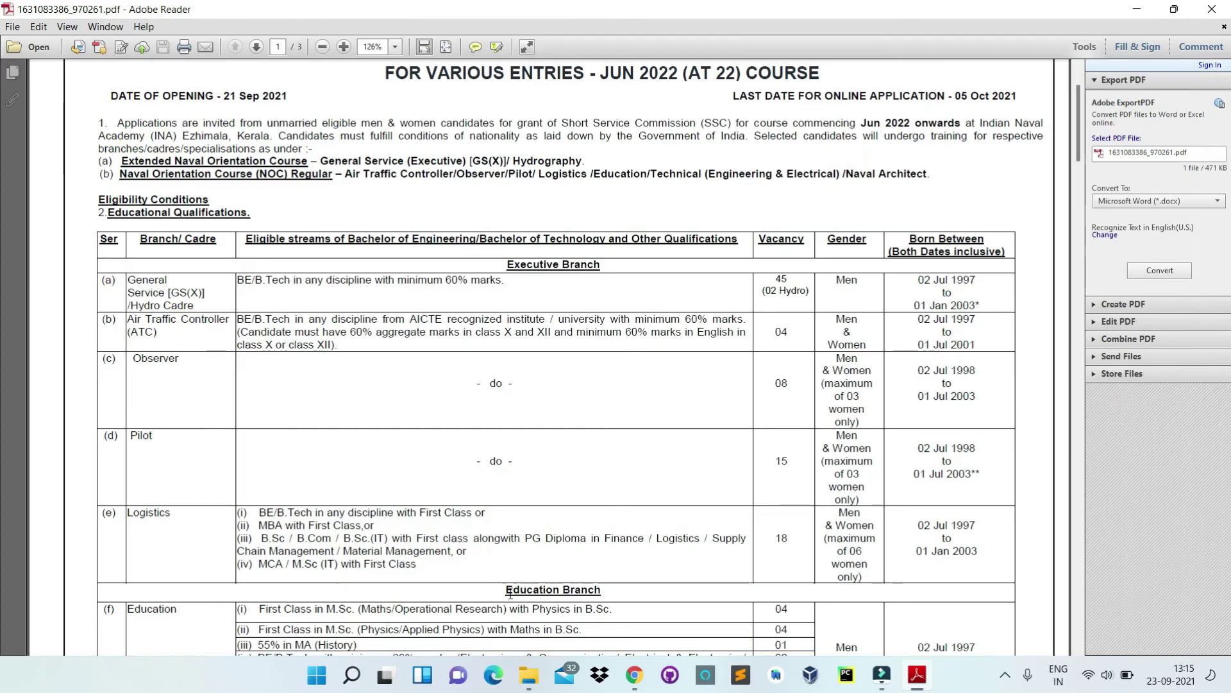